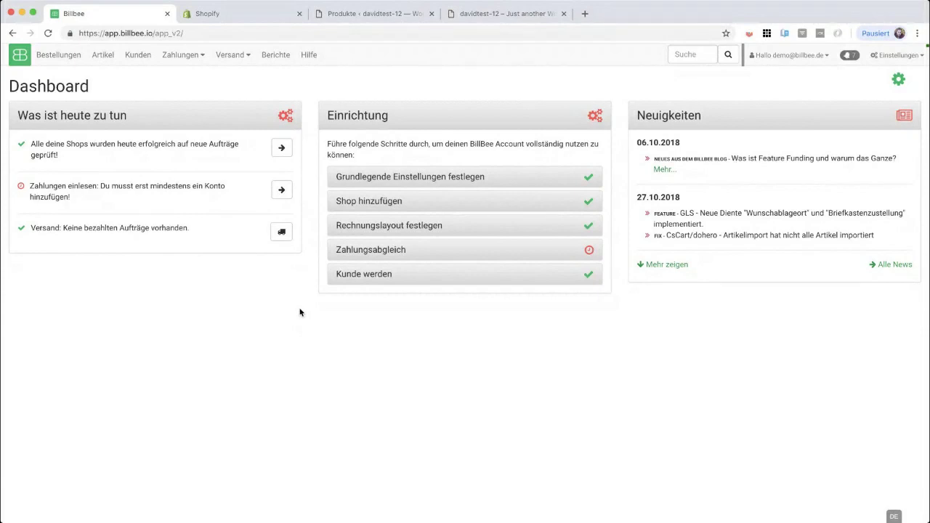
# Compare the stock and SKUs of the products in the Shopify inventory and the WooCommerce product list.
pyautogui.click(230, 16)
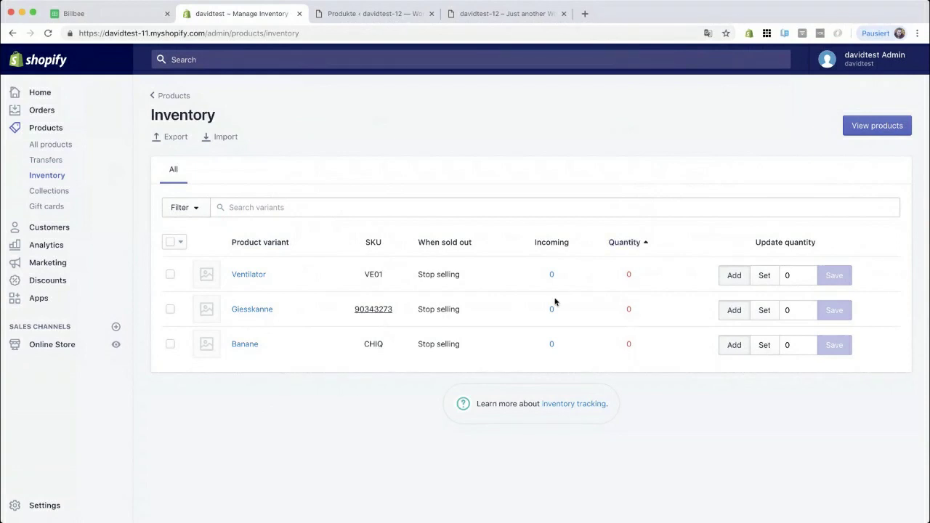
pyautogui.click(359, 14)
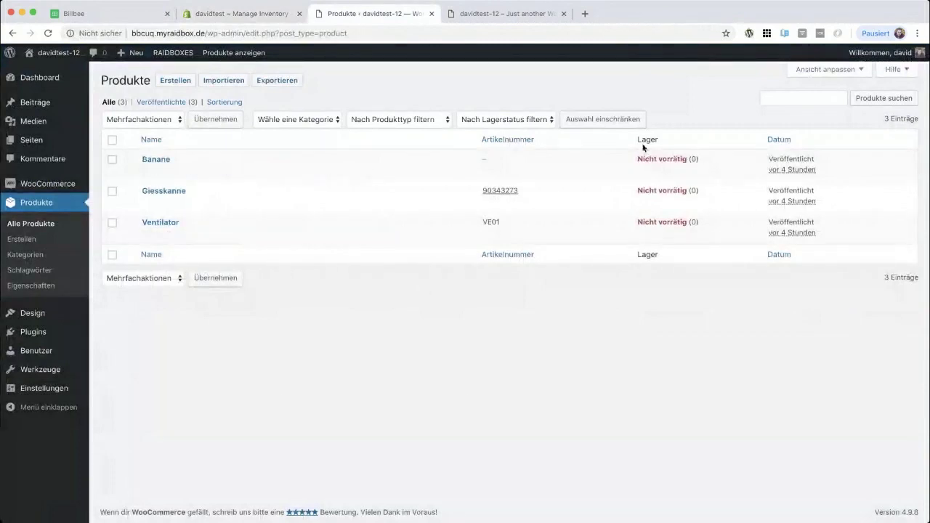
pyautogui.moveTo(637, 155)
pyautogui.click(267, 18)
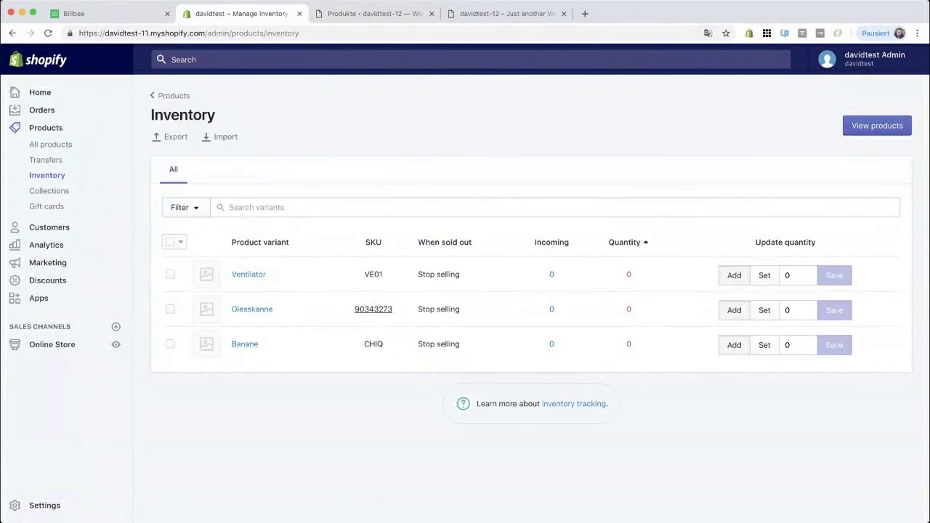
pyautogui.click(372, 13)
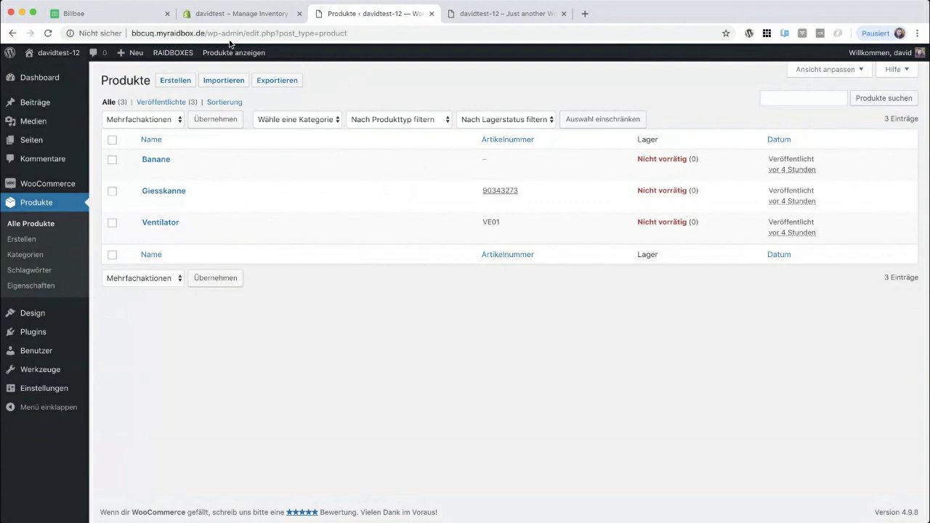
# Switch to Billbee and view its article list and its orders page.
pyautogui.click(120, 9)
pyautogui.click(113, 57)
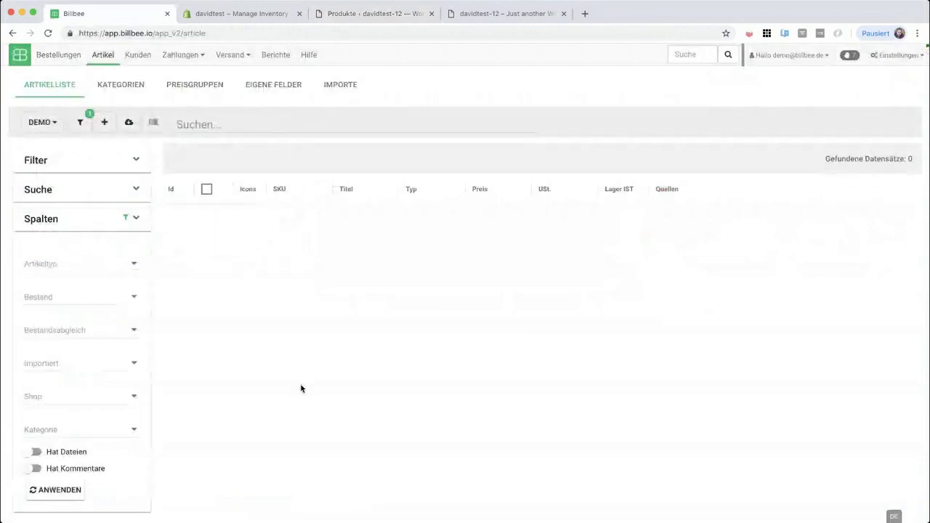
pyautogui.click(52, 57)
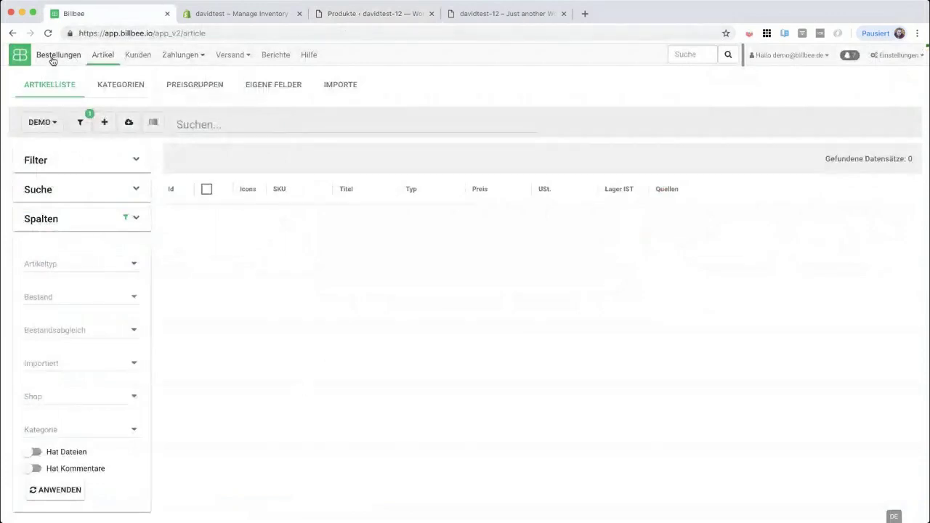
# Open the WooCommerce shop connection and check its Bestandsabgleich options.
pyautogui.click(887, 56)
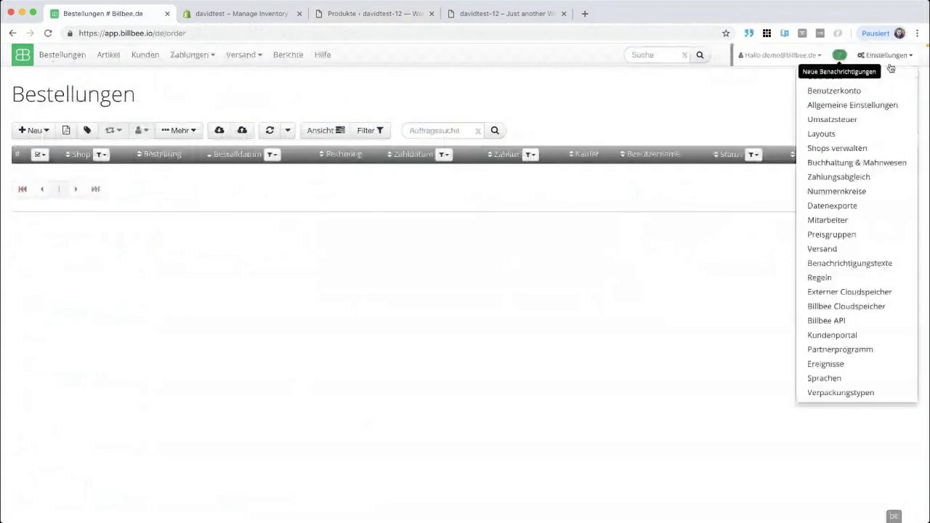
pyautogui.click(836, 148)
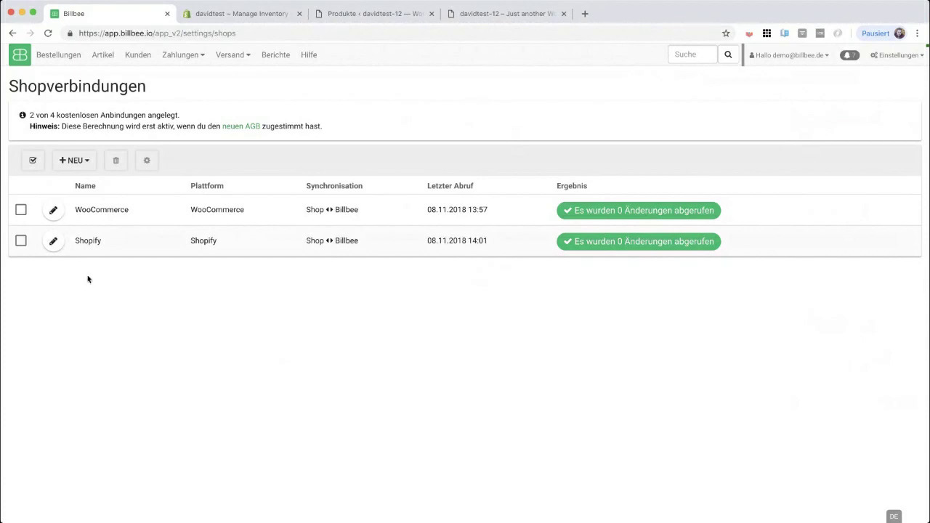
pyautogui.click(53, 209)
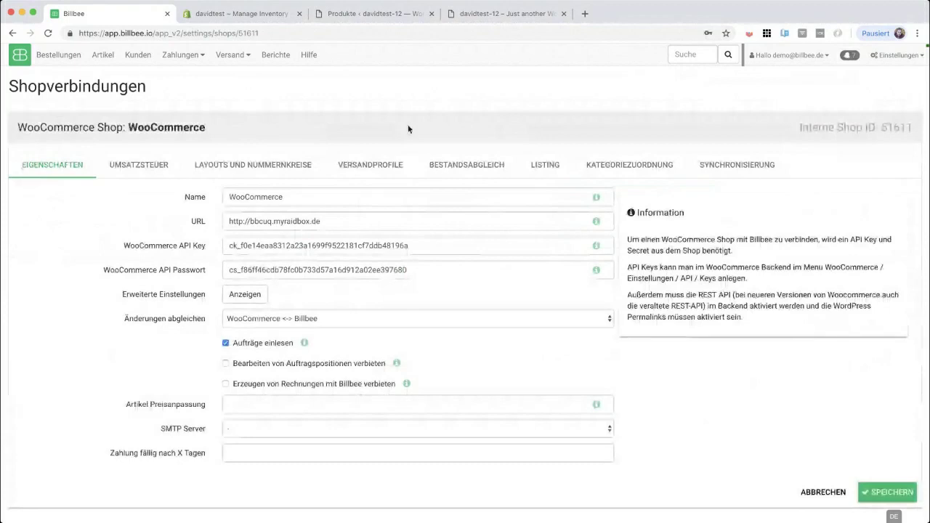
pyautogui.click(444, 166)
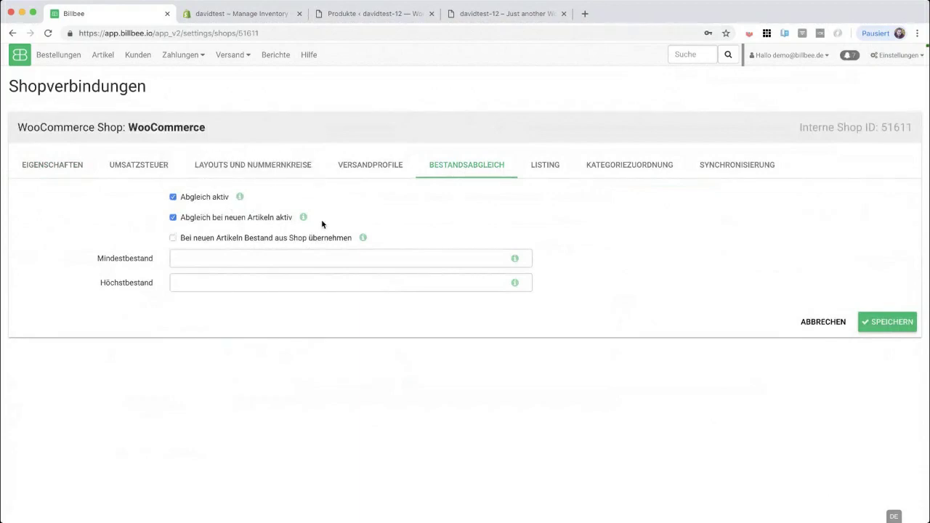
pyautogui.moveTo(301, 220)
pyautogui.moveTo(513, 260)
# Try a Mindestbestand of 5 for the WooCommerce shop and clear the field again.
pyautogui.click(452, 262)
pyautogui.write('5')
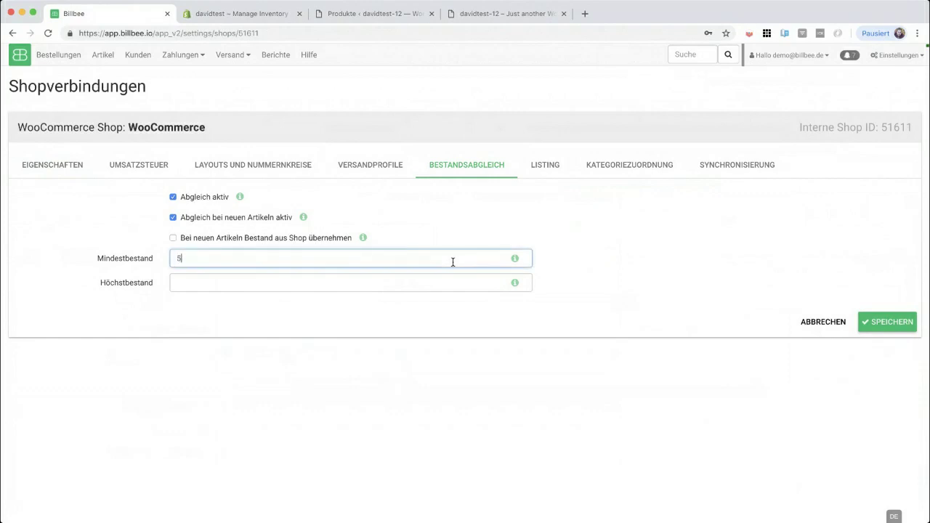
pyautogui.click(664, 264)
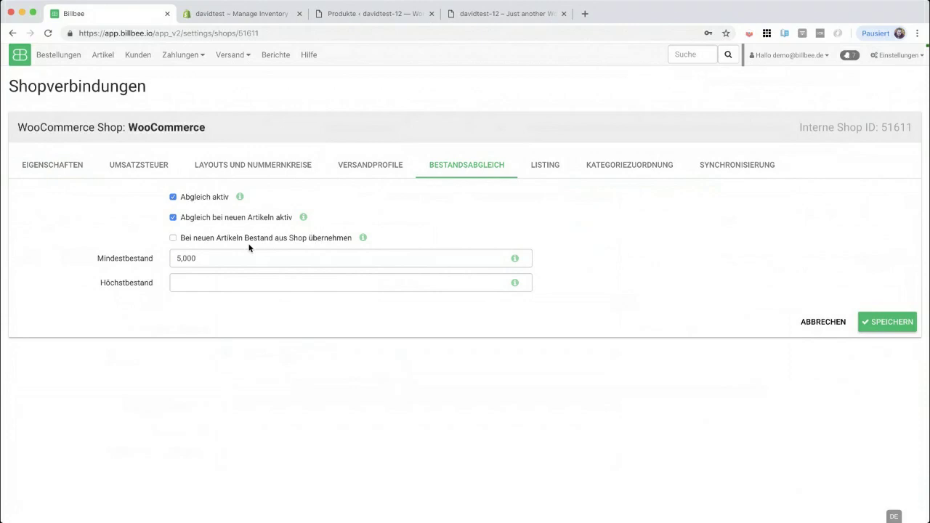
pyautogui.doubleClick(172, 264)
pyautogui.press('BackSpace')
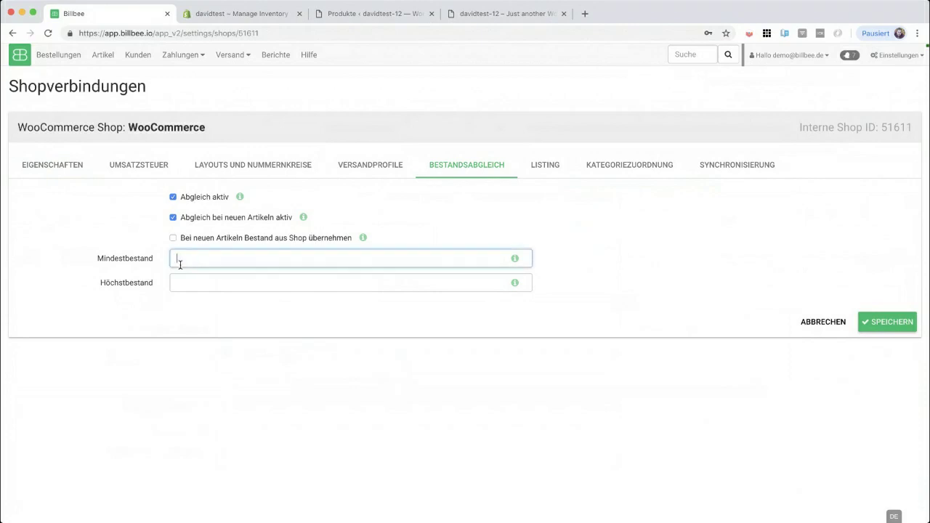
# Try a Höchstbestand of 10 for the WooCommerce shop and clear the field again.
pyautogui.click(133, 294)
pyautogui.click(210, 284)
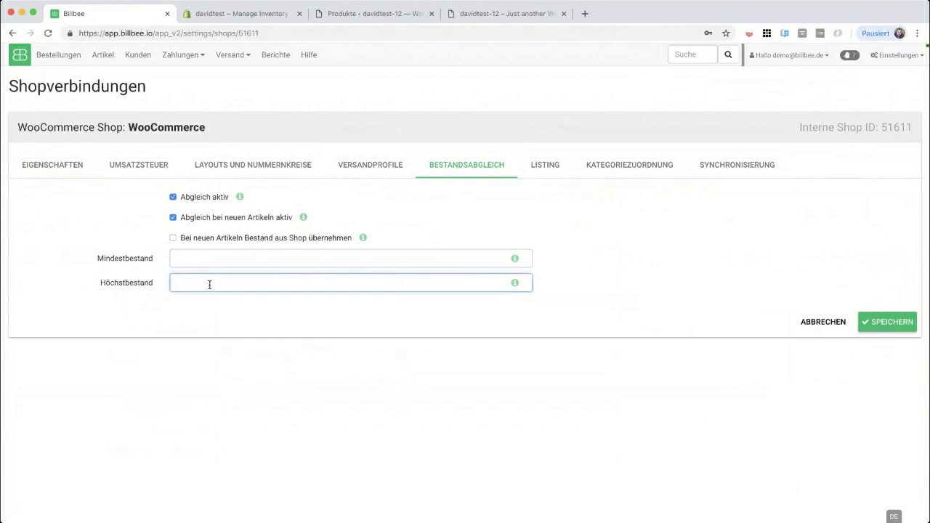
pyautogui.write('10')
pyautogui.click(208, 335)
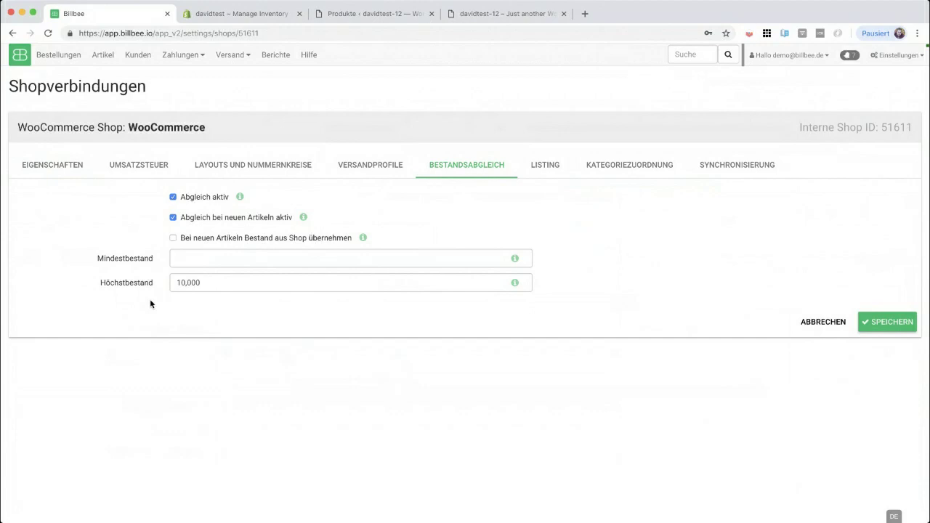
pyautogui.doubleClick(225, 281)
pyautogui.press('BackSpace')
pyautogui.click(223, 380)
# Save the WooCommerce shop connection, and check and save the Shopify connection's Bestandsabgleich settings.
pyautogui.click(889, 330)
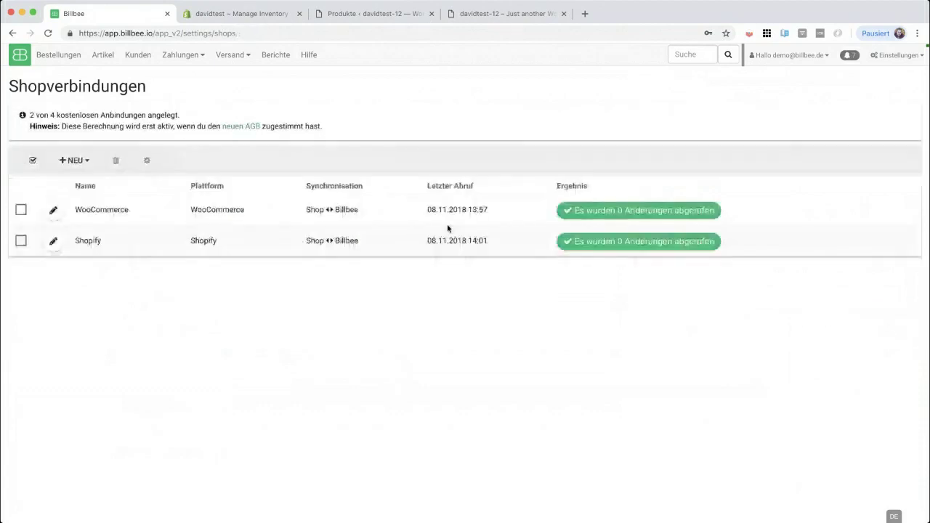
pyautogui.click(53, 241)
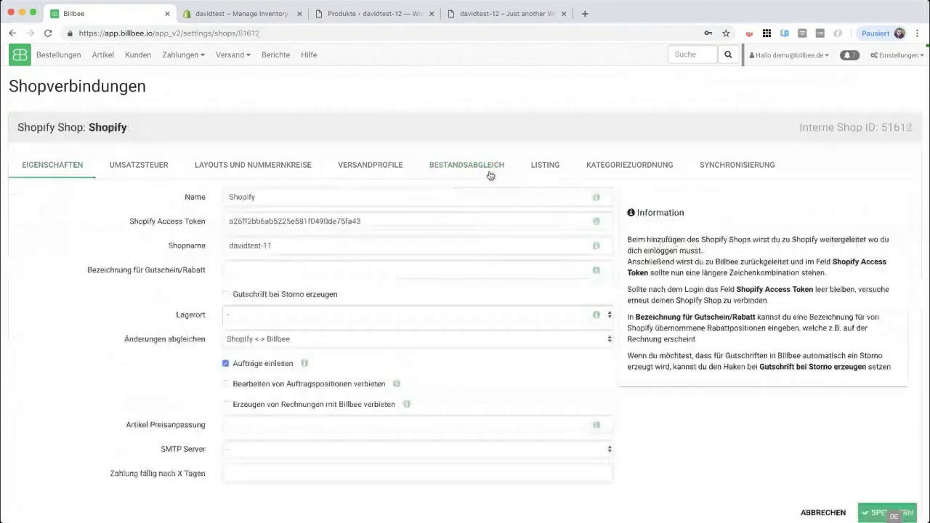
pyautogui.click(490, 176)
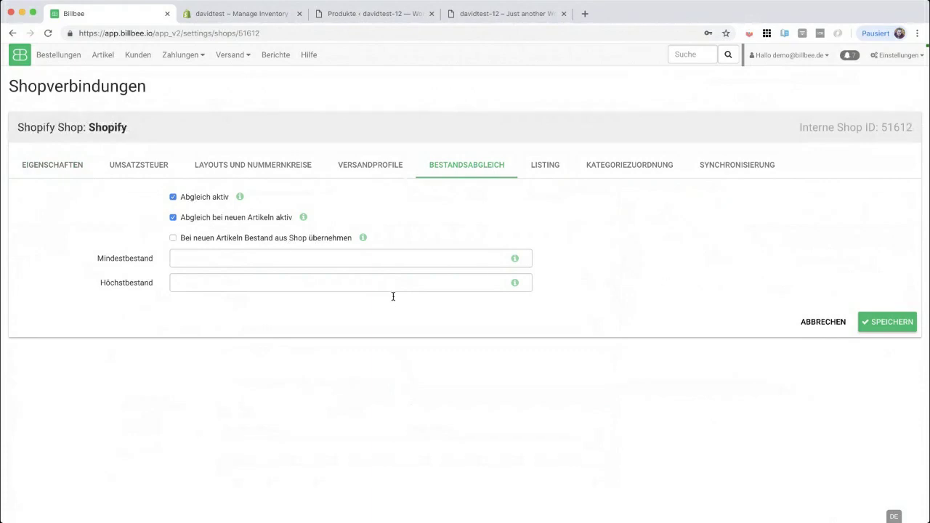
pyautogui.click(905, 322)
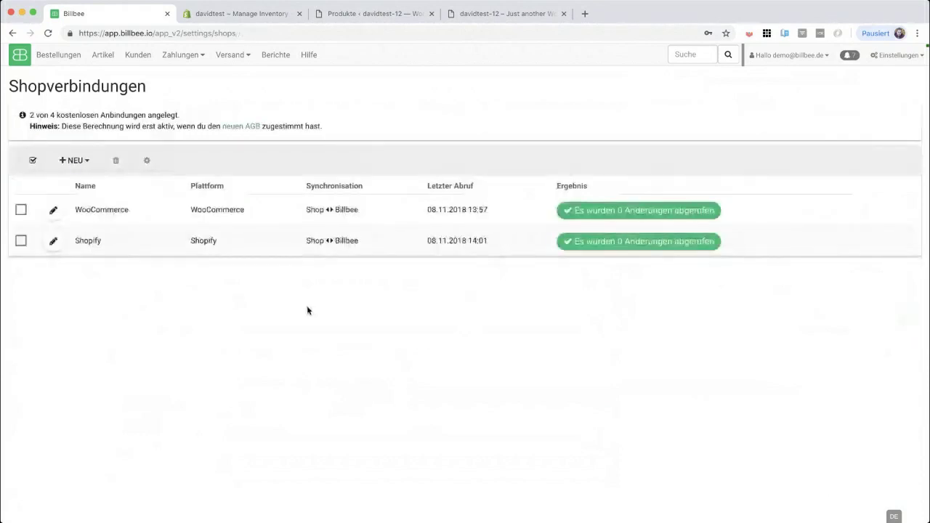
# Open the article import and set Shopify (Shopify) as the shop to import from.
pyautogui.click(102, 55)
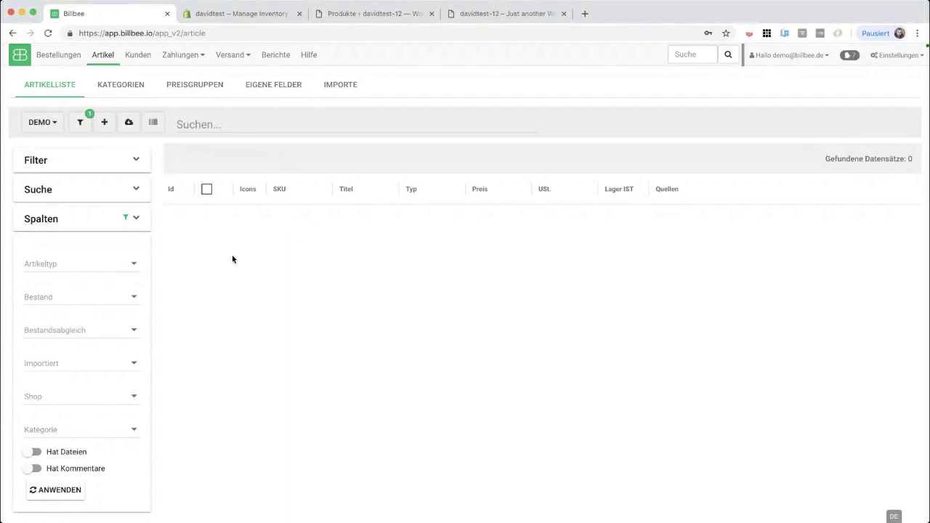
pyautogui.click(129, 122)
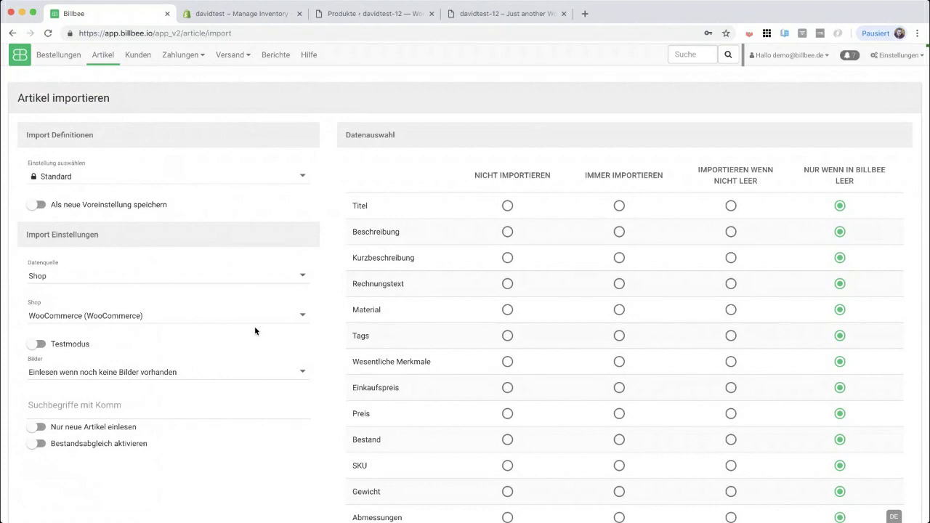
pyautogui.click(179, 317)
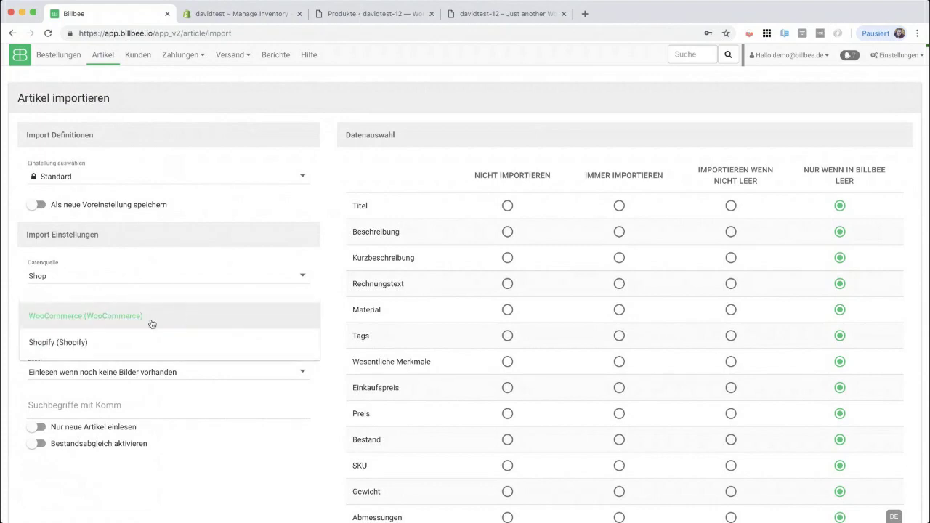
pyautogui.click(76, 342)
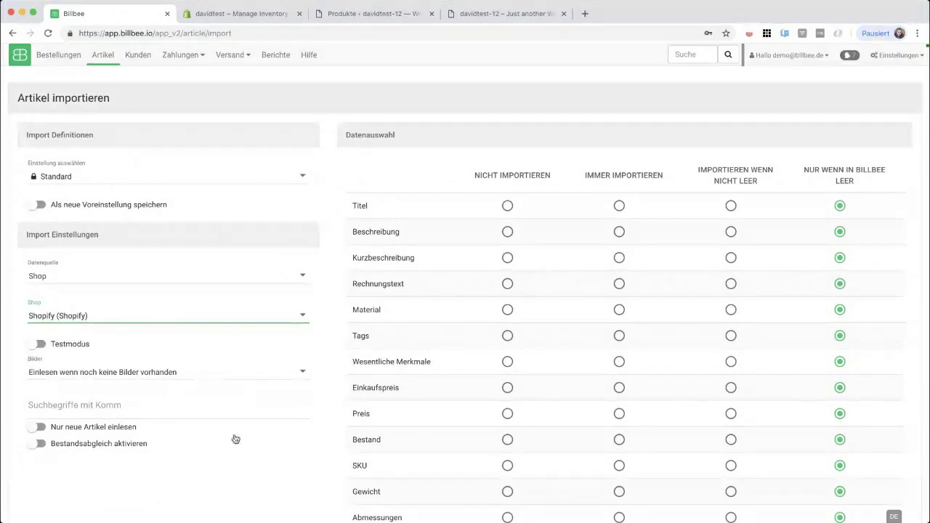
# Activate Bestandsabgleich for the Shopify article import and start the import.
pyautogui.scroll(-3, 230, 444)
pyautogui.scroll(3, 240, 407)
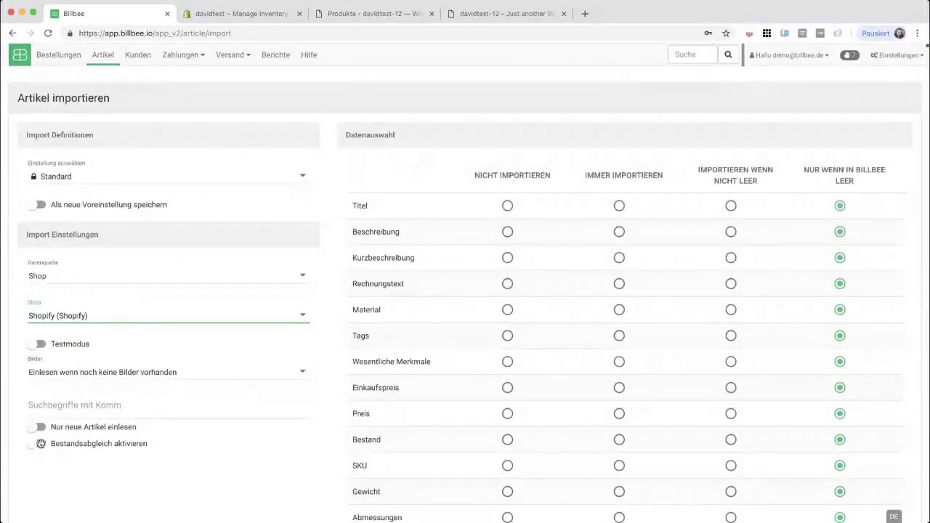
pyautogui.click(40, 443)
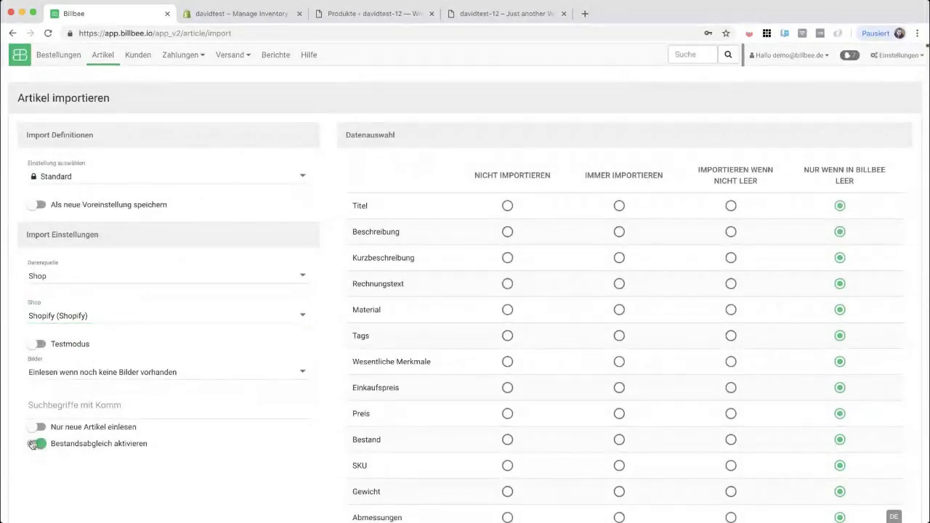
pyautogui.scroll(-3, 300, 450)
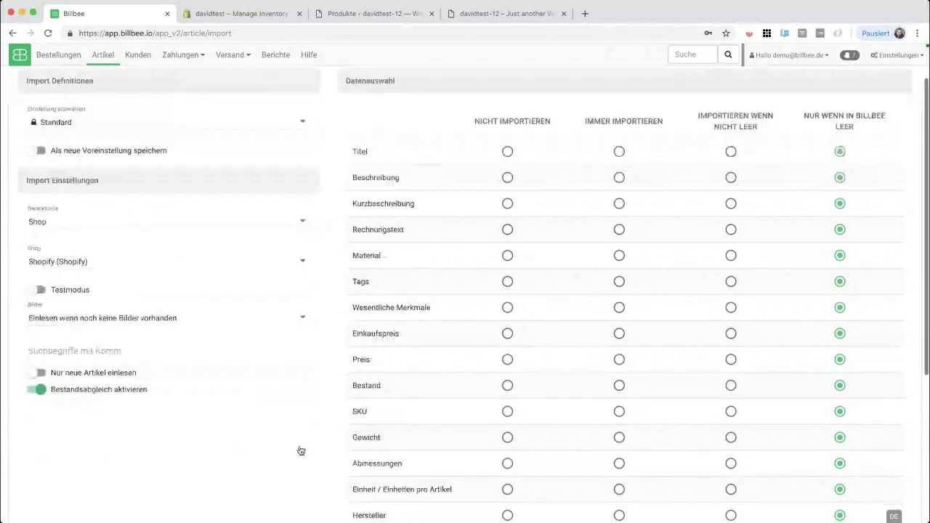
pyautogui.scroll(-4, 300, 451)
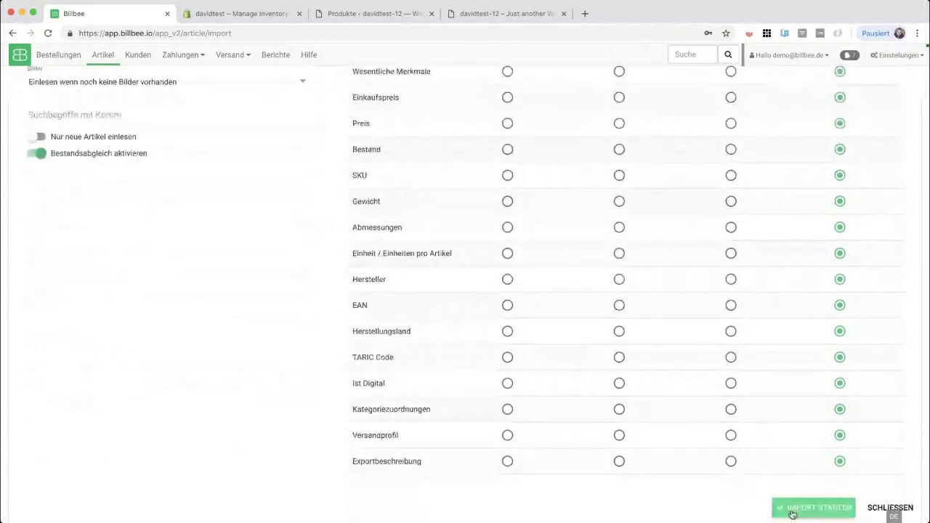
pyautogui.click(803, 512)
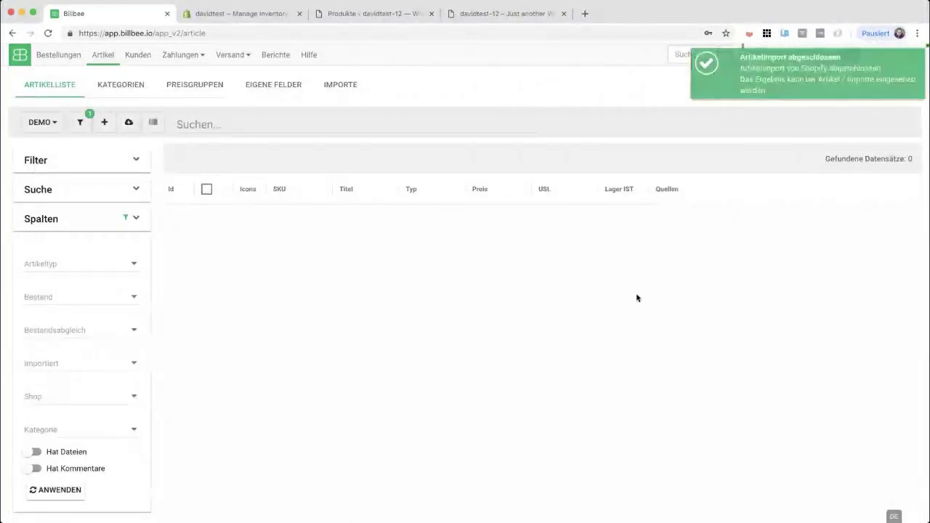
# Open the article import log and delete the two older imports, keeping only the newest Shopify import.
pyautogui.click(837, 81)
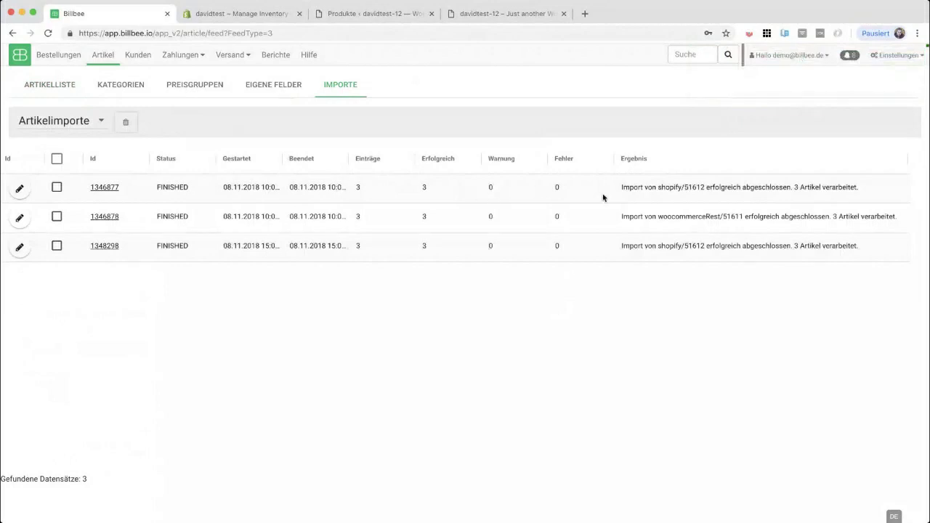
pyautogui.click(59, 216)
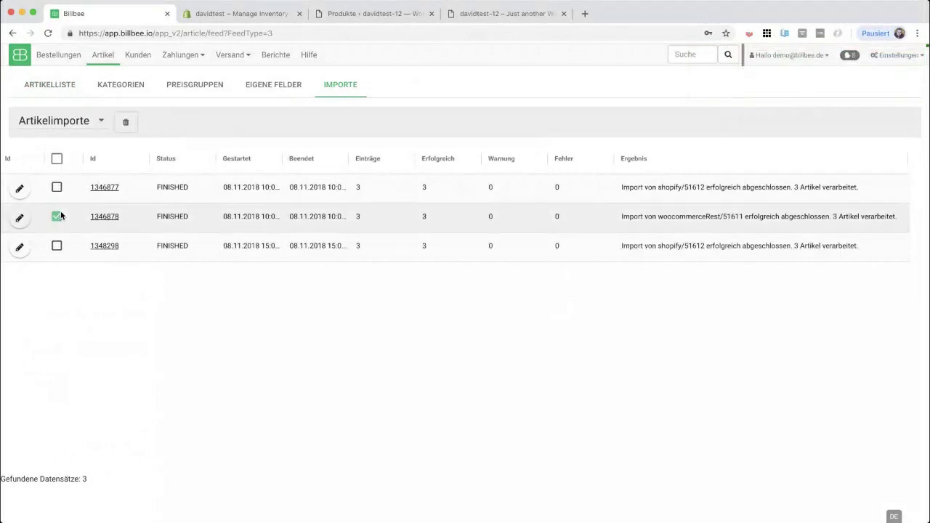
pyautogui.click(57, 245)
pyautogui.click(57, 217)
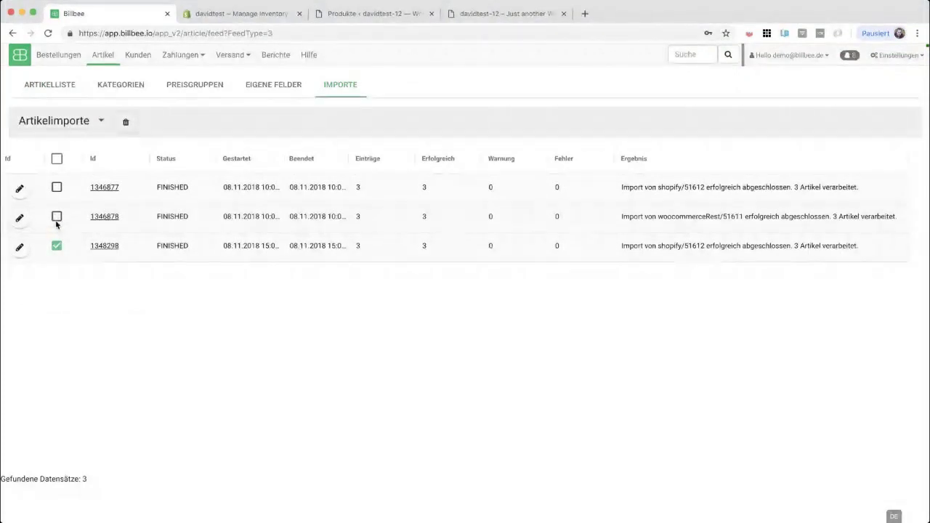
pyautogui.click(56, 218)
pyautogui.click(56, 187)
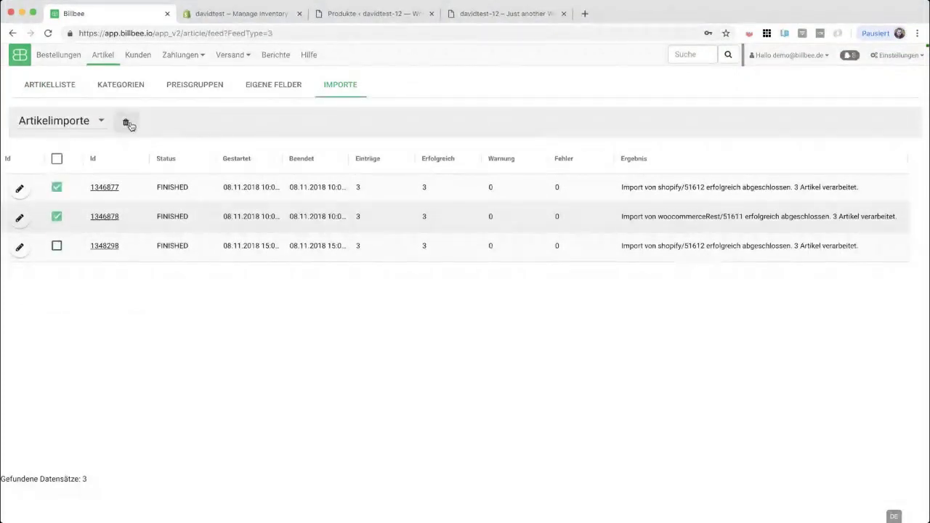
pyautogui.click(127, 122)
pyautogui.click(549, 316)
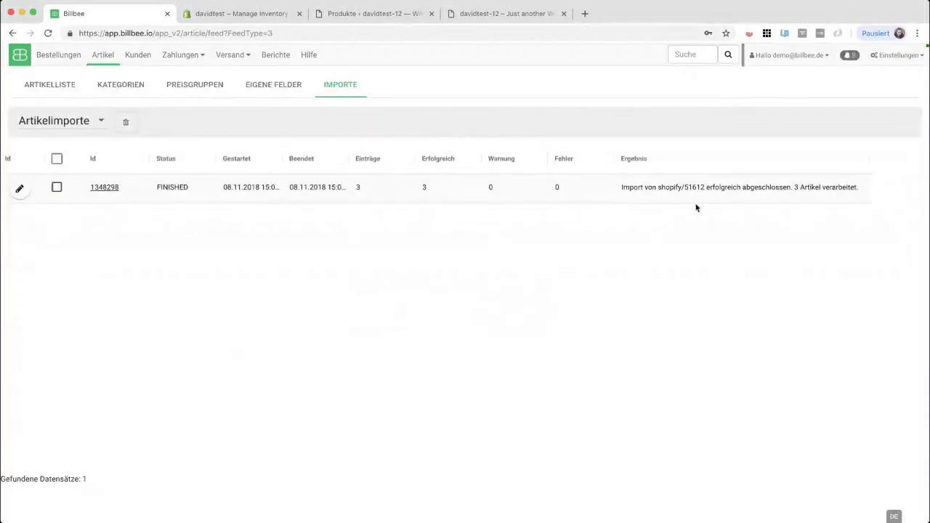
# Open the article list and examine the type, stock and source of the imported Shopify articles.
pyautogui.click(62, 88)
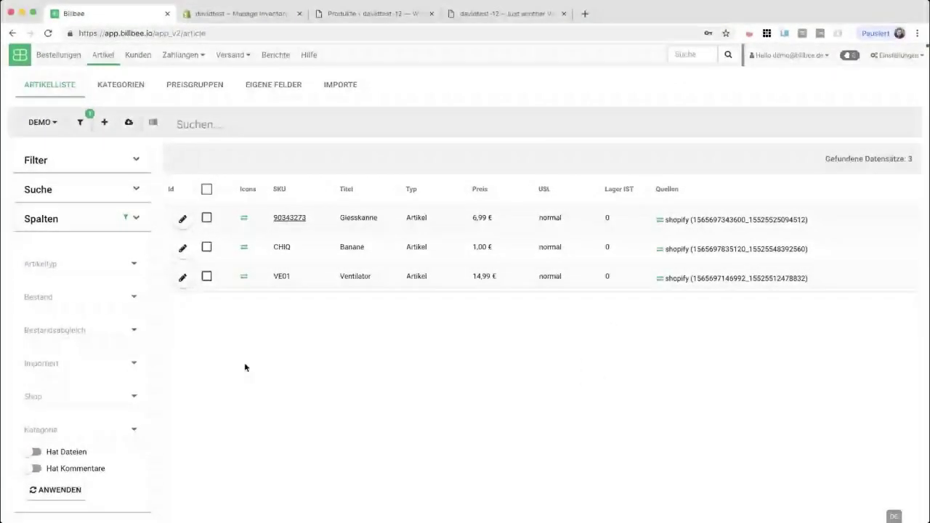
pyautogui.moveTo(411, 228)
pyautogui.moveTo(622, 216)
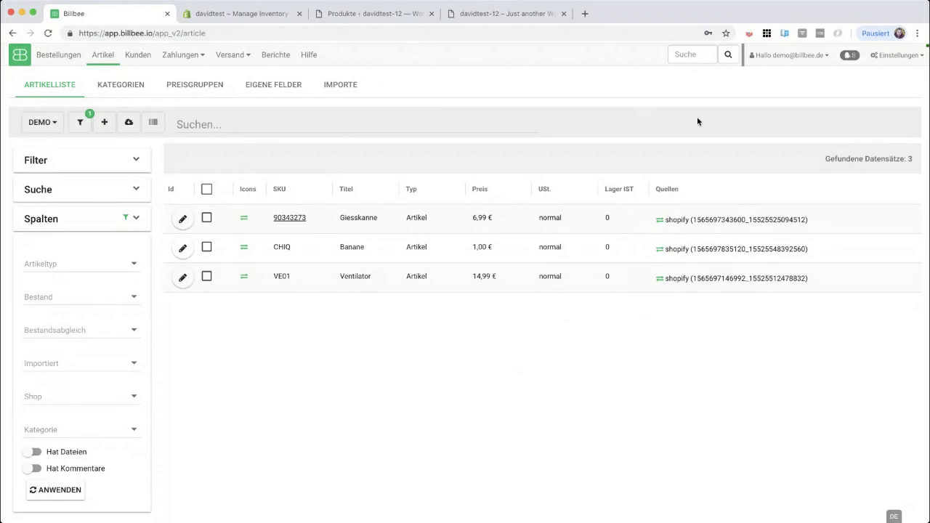
# Review the Artikelsynchronisation settings, and import the articles from WooCommerce (WooCommerce) with Bestandsabgleich activated.
pyautogui.click(898, 55)
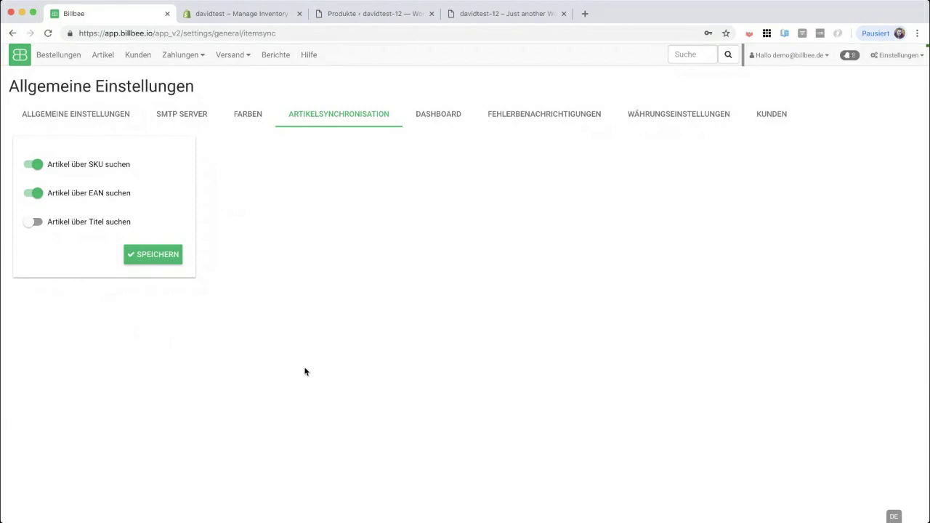
pyautogui.click(103, 55)
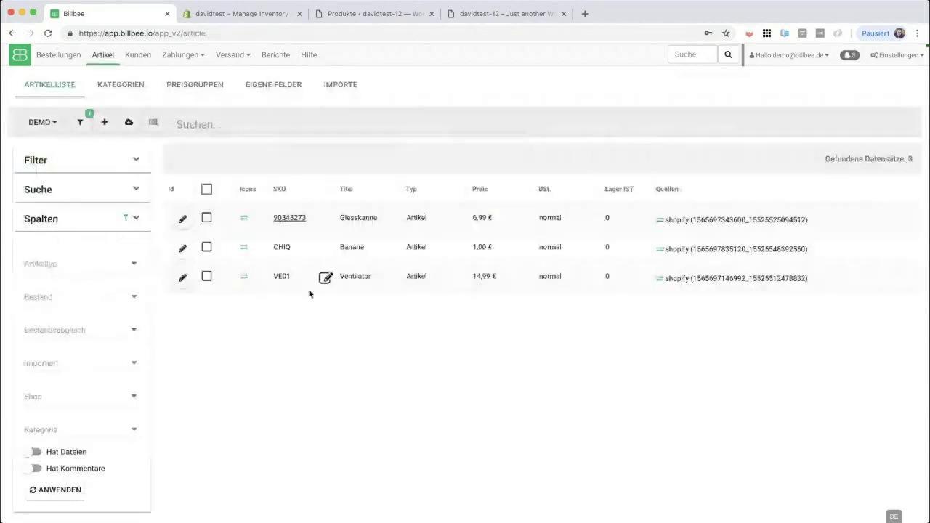
pyautogui.click(129, 123)
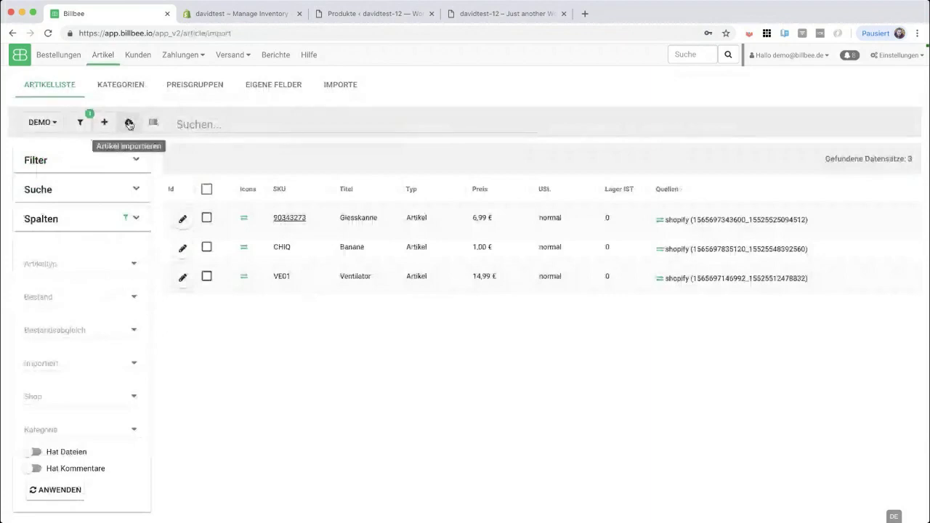
pyautogui.scroll(-10, 163, 331)
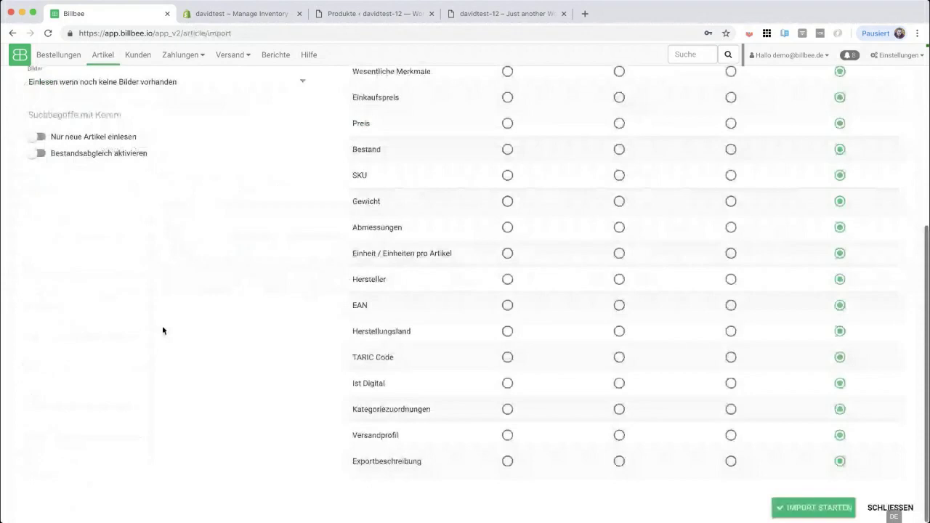
pyautogui.scroll(8, 163, 331)
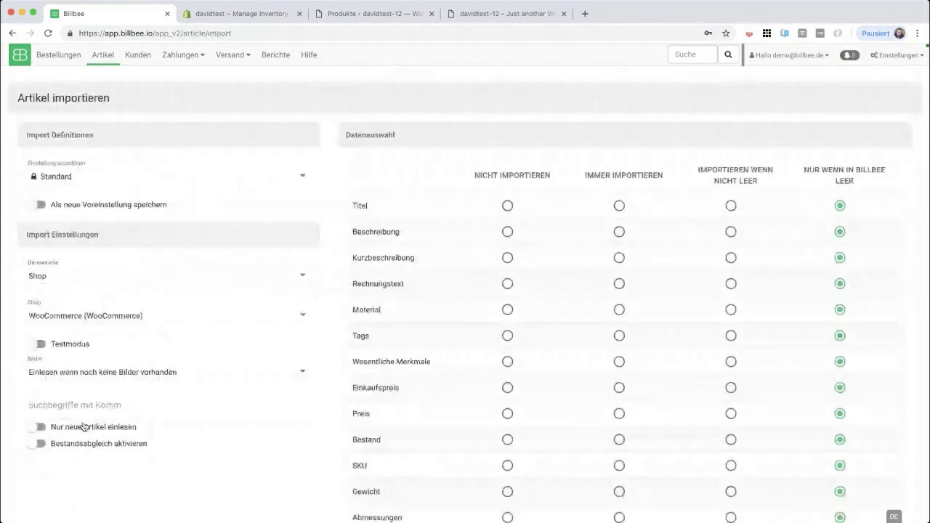
pyautogui.click(38, 443)
pyautogui.scroll(-4, 698, 342)
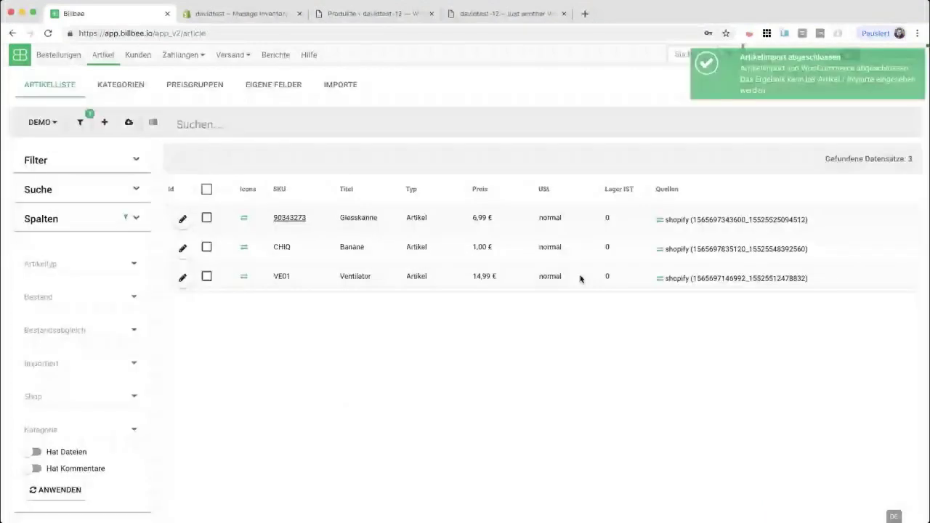
# Check the WooCommerce import in the import log and article list, and inspect Banane's Artikelnummer in the WooCommerce product list.
pyautogui.click(340, 85)
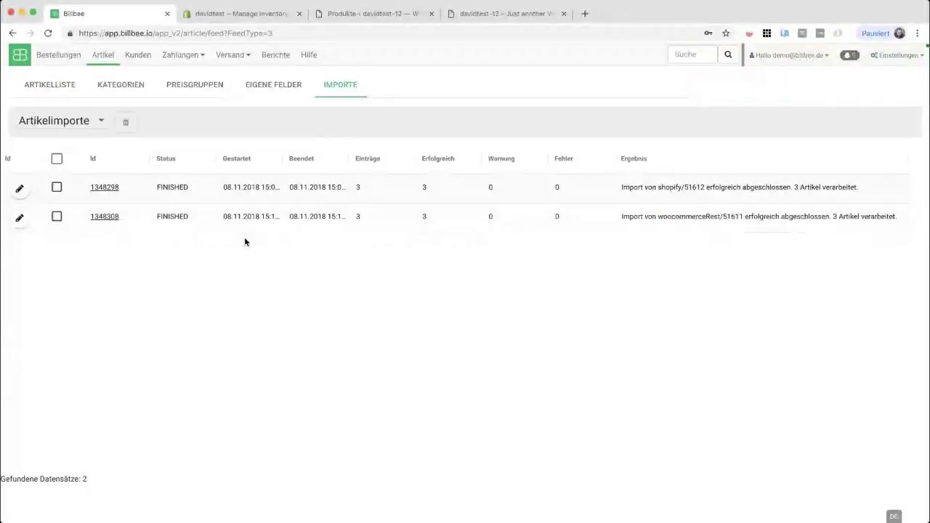
pyautogui.click(51, 86)
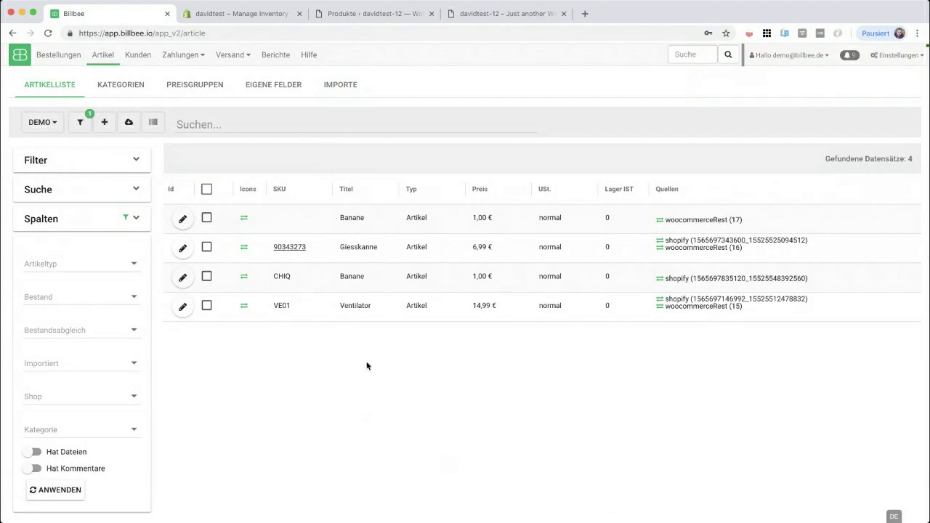
pyautogui.click(386, 15)
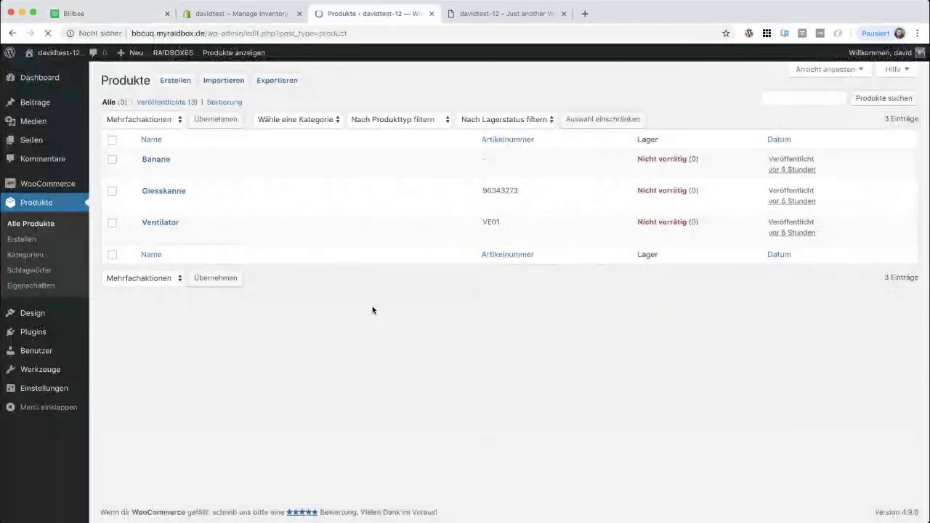
pyautogui.moveTo(488, 161)
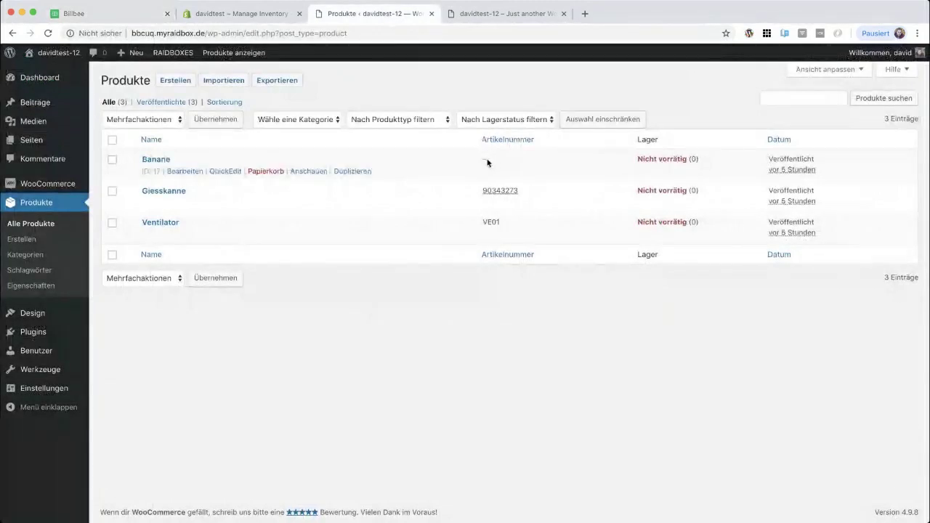
# Switch back to Billbee, fill in a WooCommerce source with Artikel ID 17 for the Banane article with SKU CHIQ, and discard it.
pyautogui.click(127, 19)
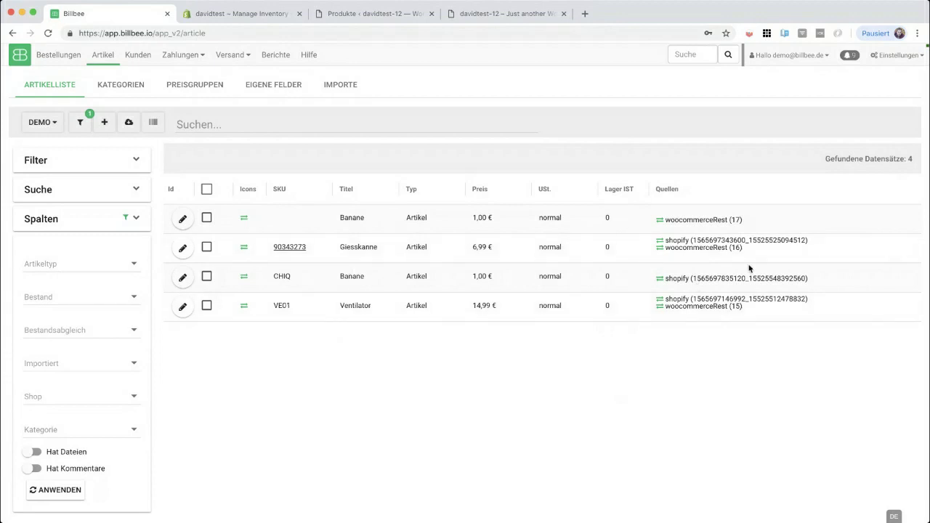
pyautogui.doubleClick(736, 220)
pyautogui.moveTo(303, 232)
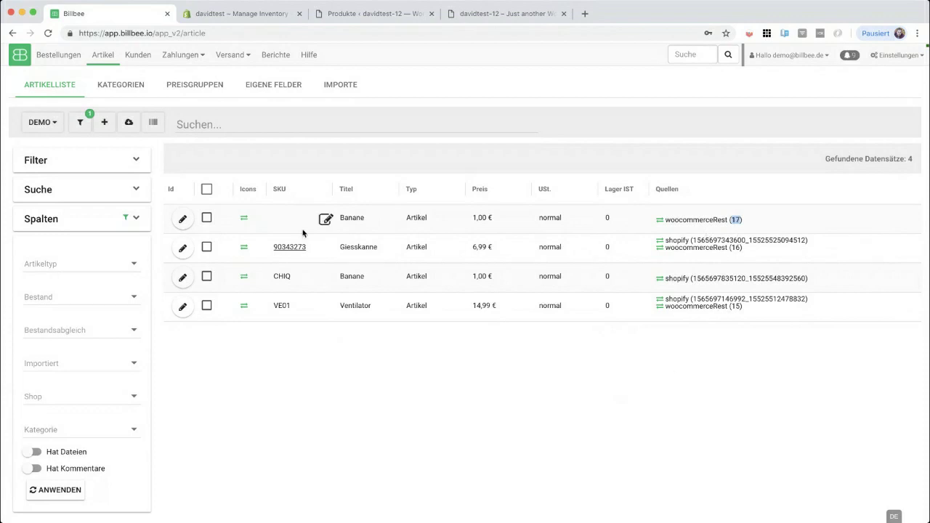
pyautogui.click(178, 280)
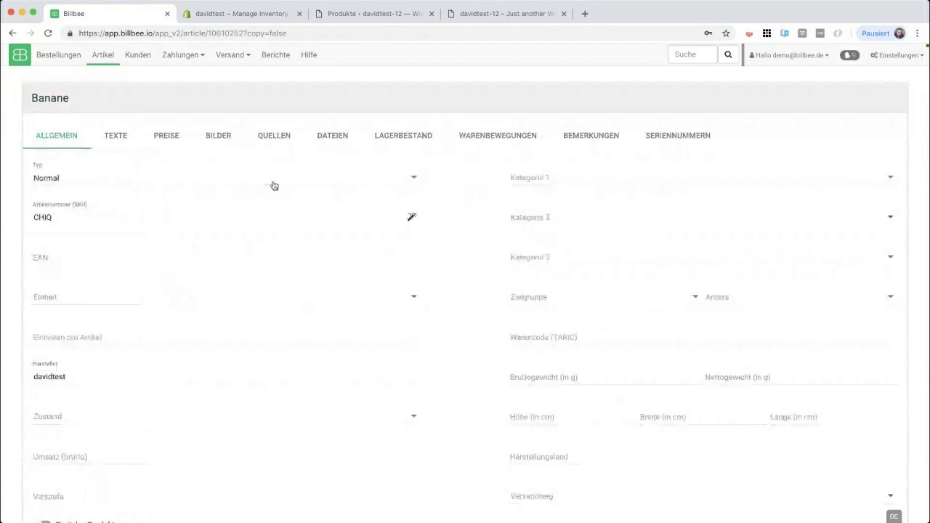
pyautogui.click(272, 142)
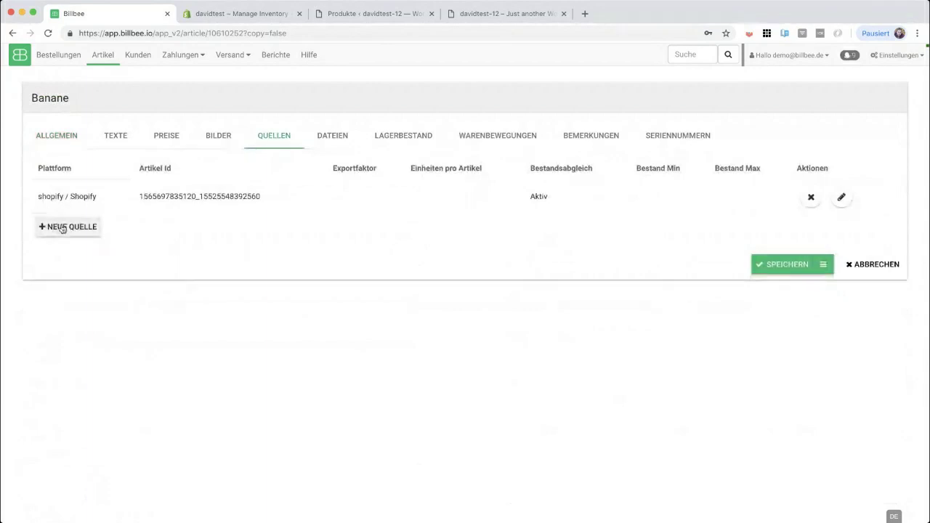
pyautogui.click(62, 228)
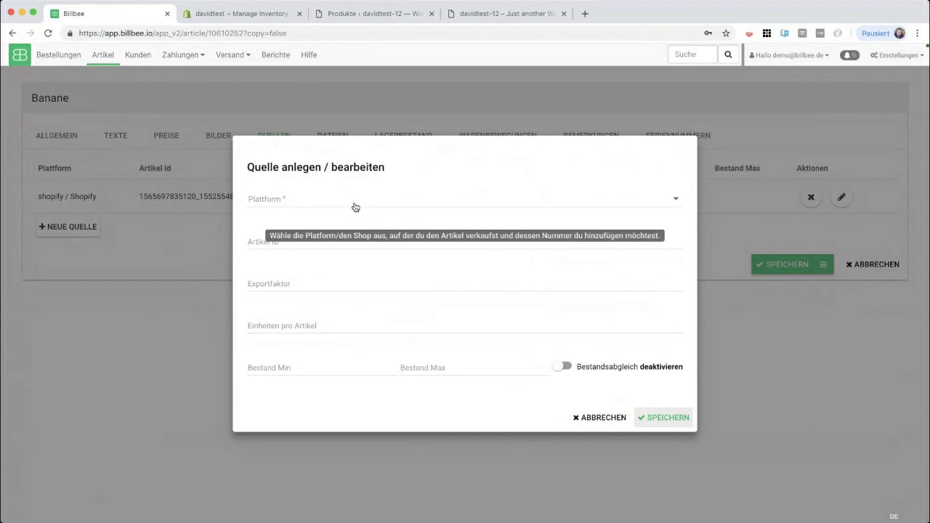
pyautogui.click(355, 206)
pyautogui.click(334, 303)
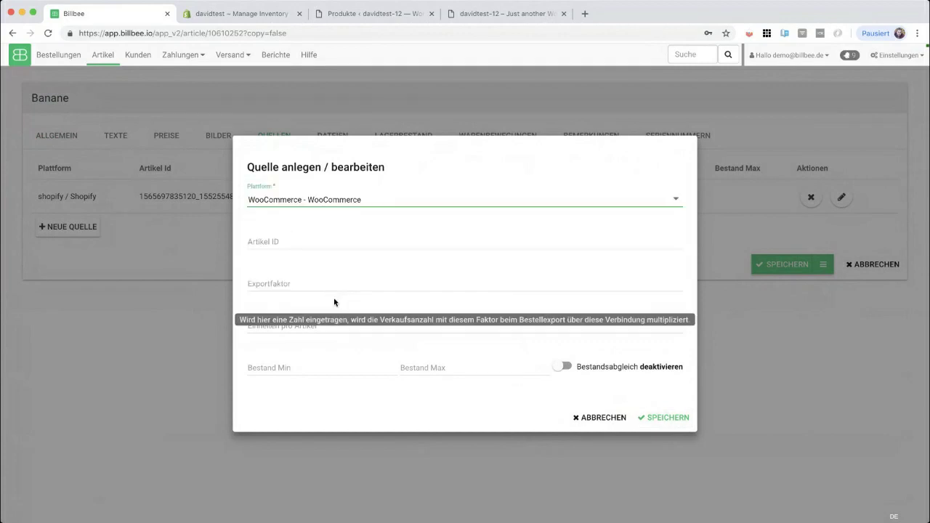
pyautogui.click(294, 237)
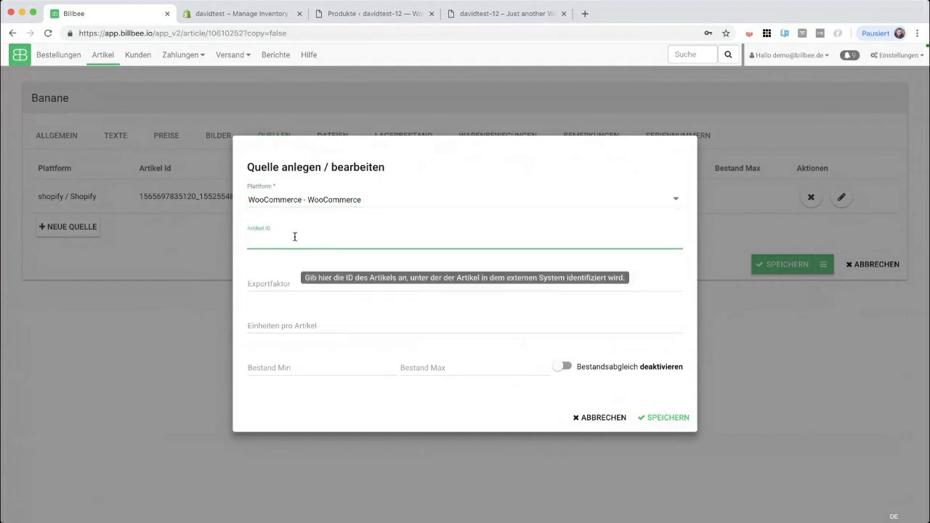
pyautogui.write('17')
pyautogui.click(321, 422)
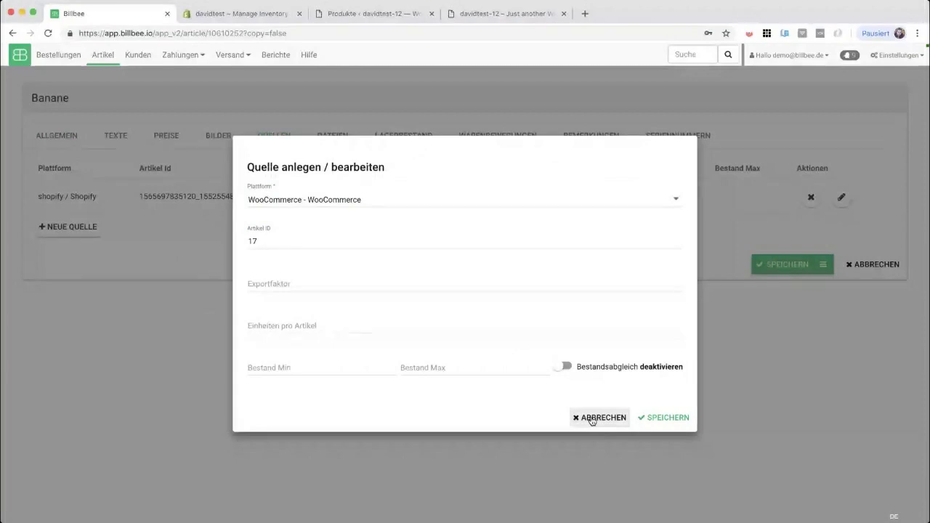
pyautogui.click(592, 420)
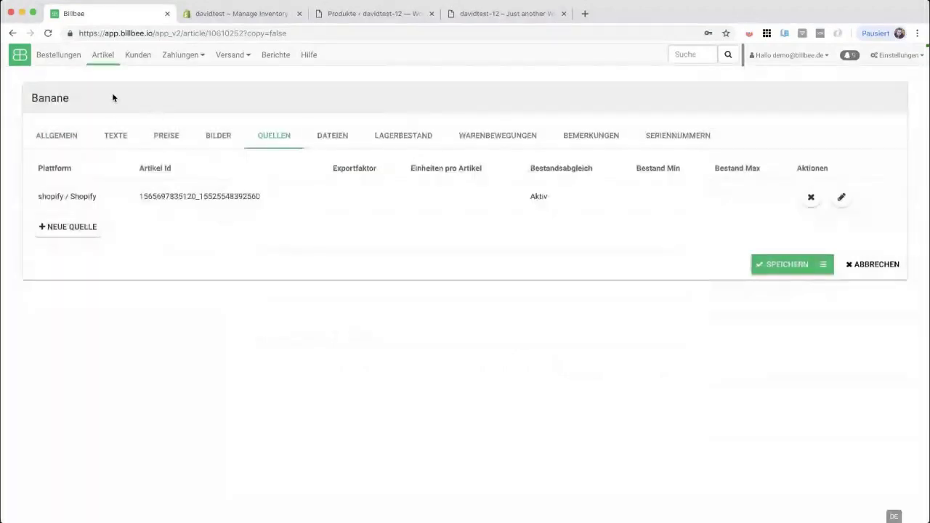
# Merge the two Banane articles in the article list, keeping the Shopify one with SKU CHIQ as the main article.
pyautogui.click(107, 58)
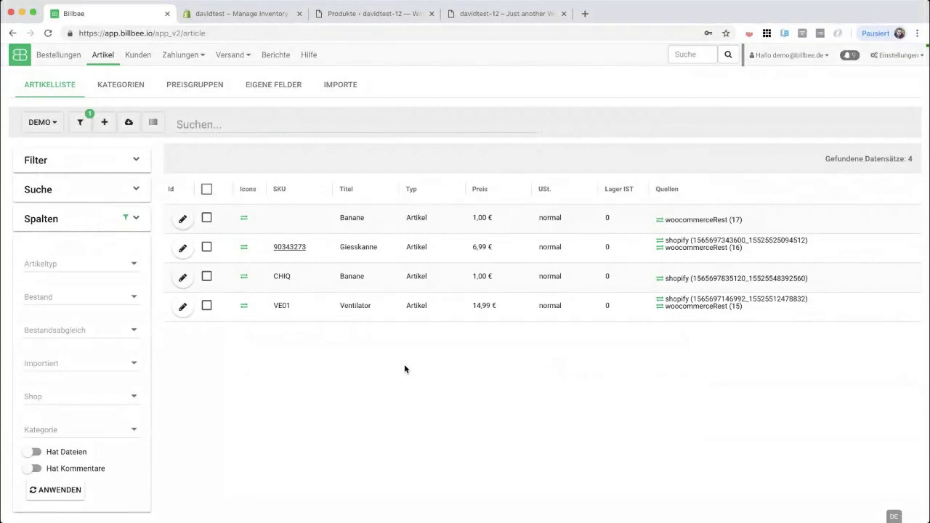
pyautogui.click(206, 276)
pyautogui.click(206, 219)
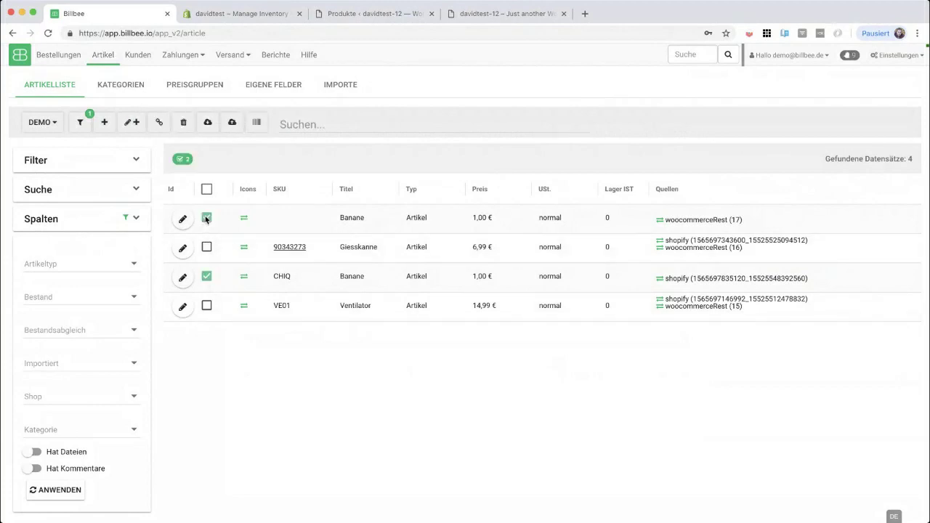
pyautogui.click(159, 124)
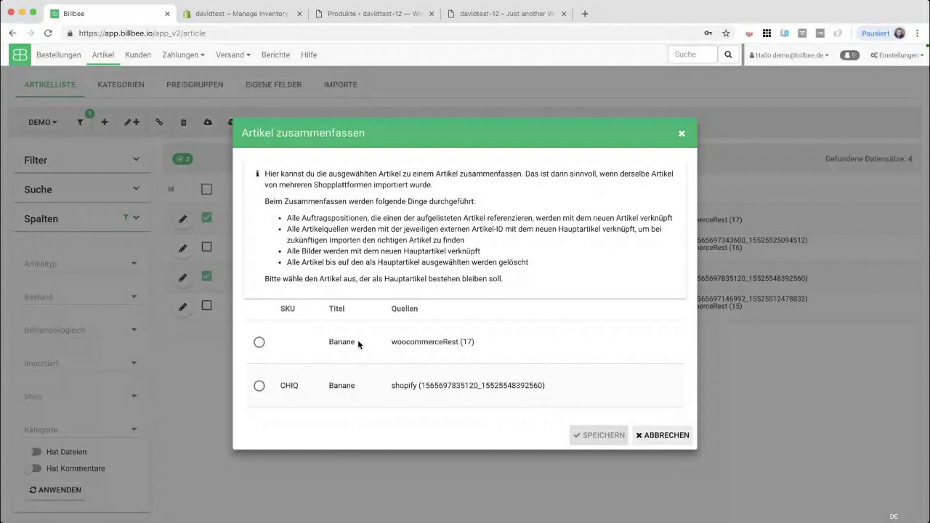
pyautogui.click(259, 385)
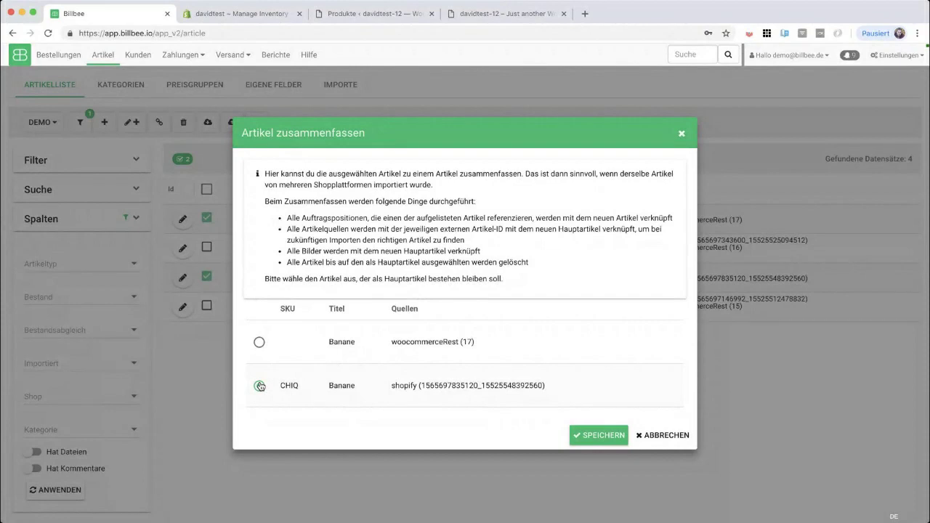
pyautogui.click(596, 435)
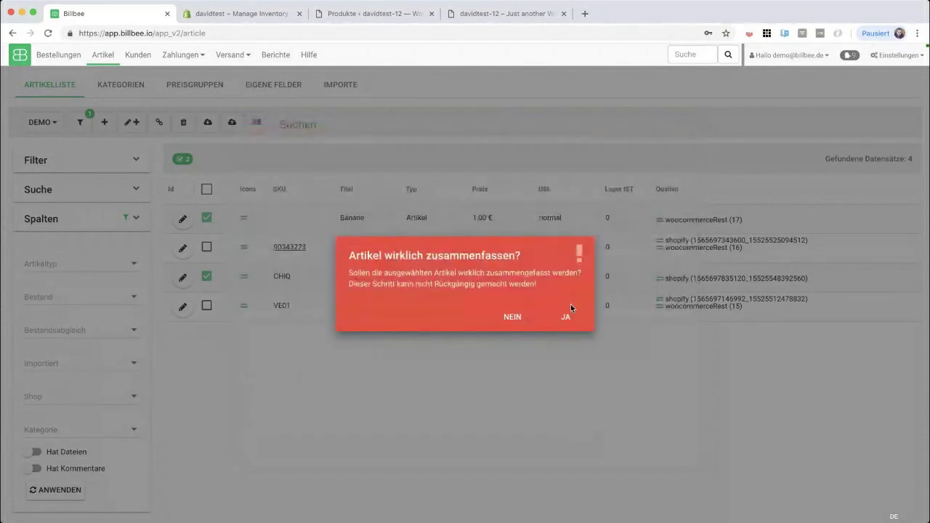
pyautogui.click(566, 320)
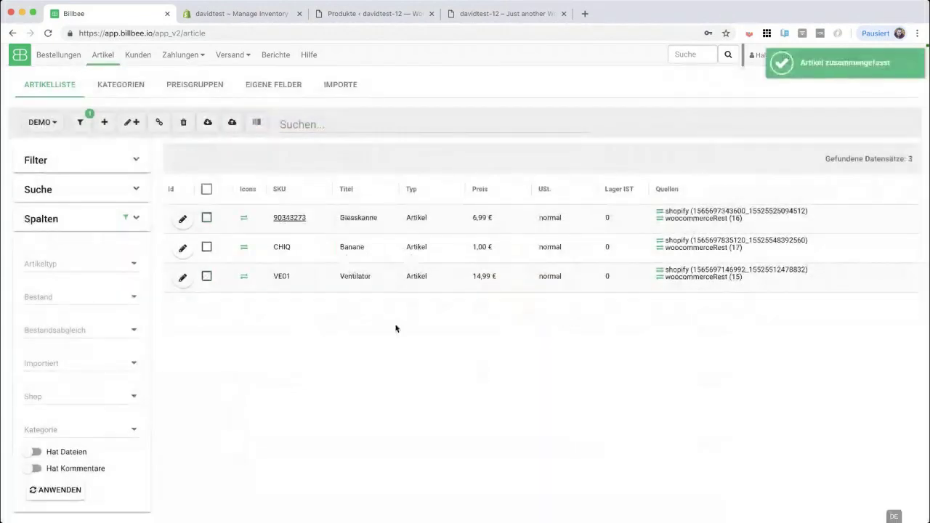
# Enter relative stock changes in the article list: 5 for Giesskanne, 3 for Banane and 4 for Ventilator.
pyautogui.moveTo(325, 249)
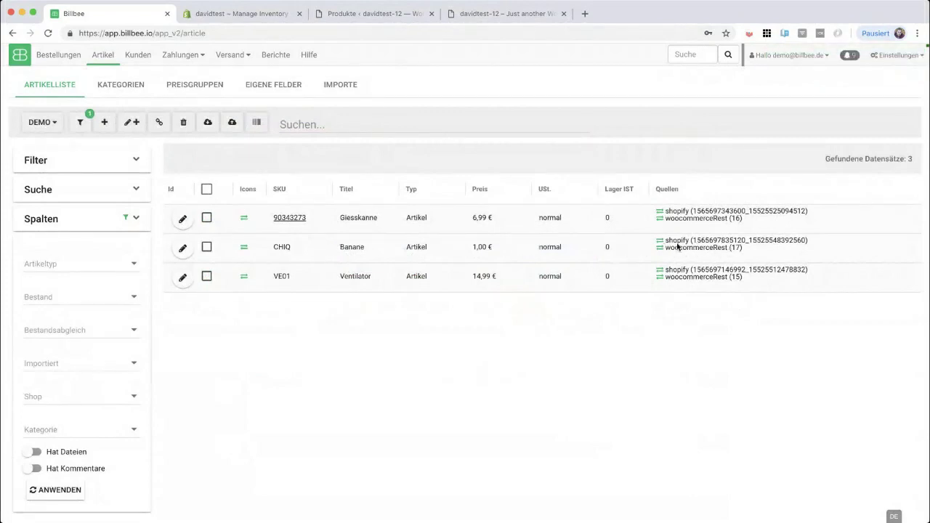
pyautogui.moveTo(631, 242)
pyautogui.moveTo(362, 257)
pyautogui.moveTo(618, 260)
pyautogui.click(639, 218)
pyautogui.write('5')
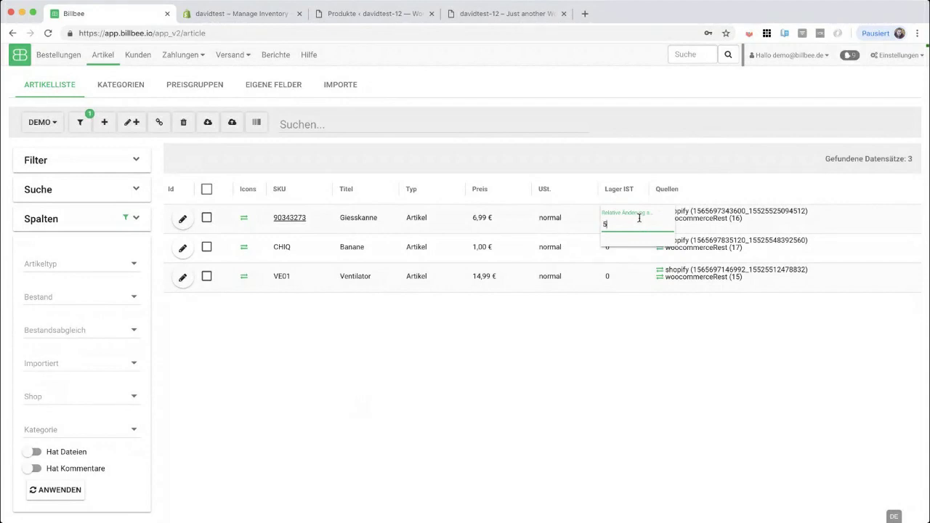
pyautogui.press('Return')
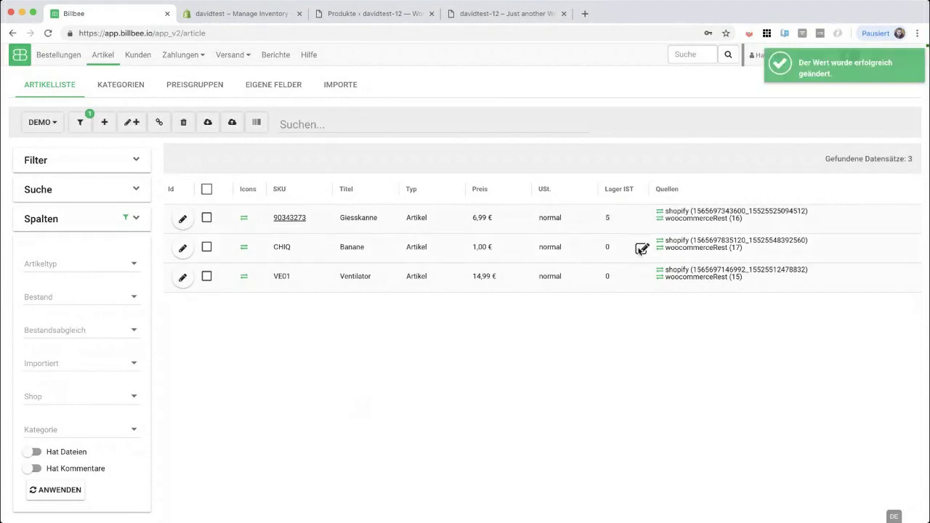
pyautogui.click(640, 248)
pyautogui.write('3')
pyautogui.press('Return')
pyautogui.click(640, 277)
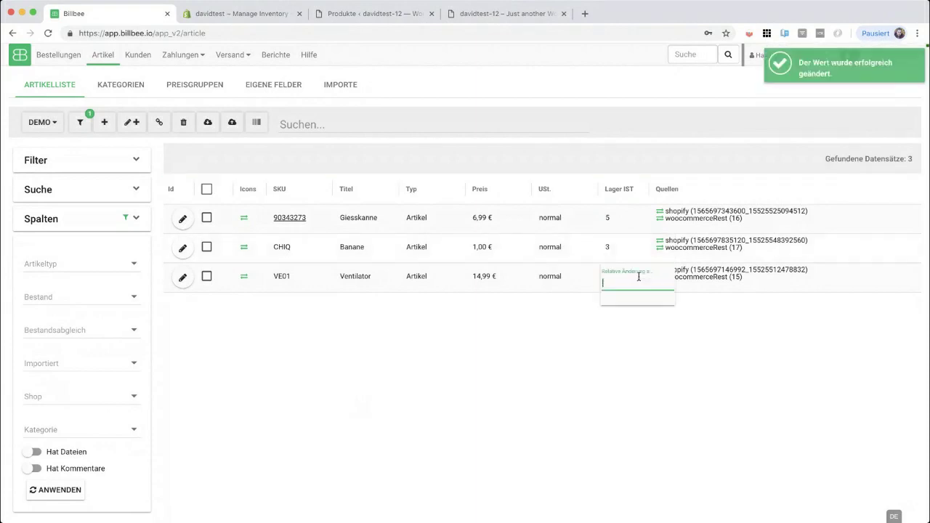
pyautogui.write('4')
pyautogui.press('Return')
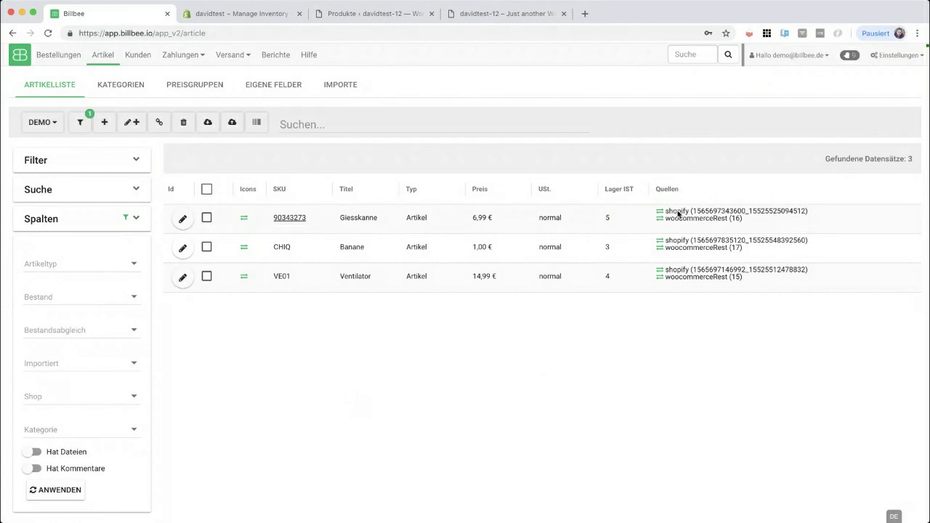
# Check the stock quantities in the reloaded Shopify inventory and the WooCommerce product list, and return to Billbee.
pyautogui.moveTo(616, 222)
pyautogui.click(244, 13)
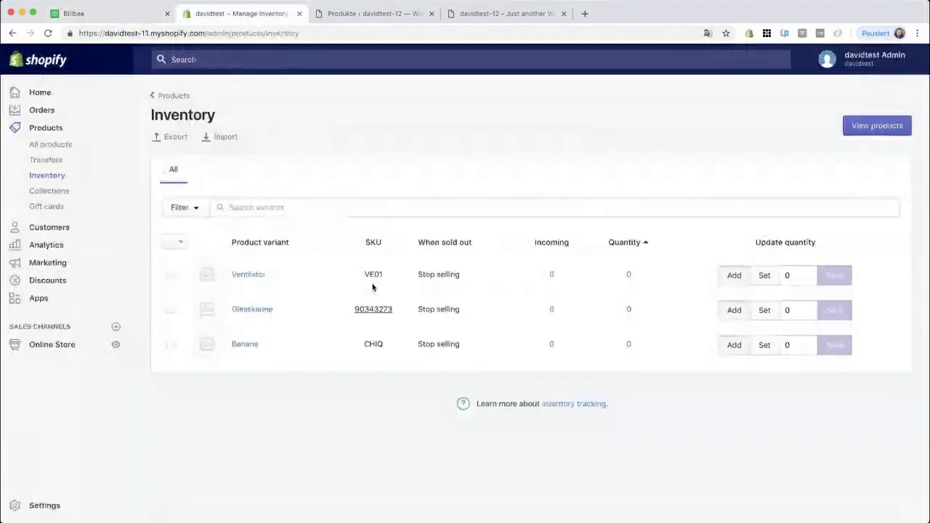
pyautogui.press('super+r')
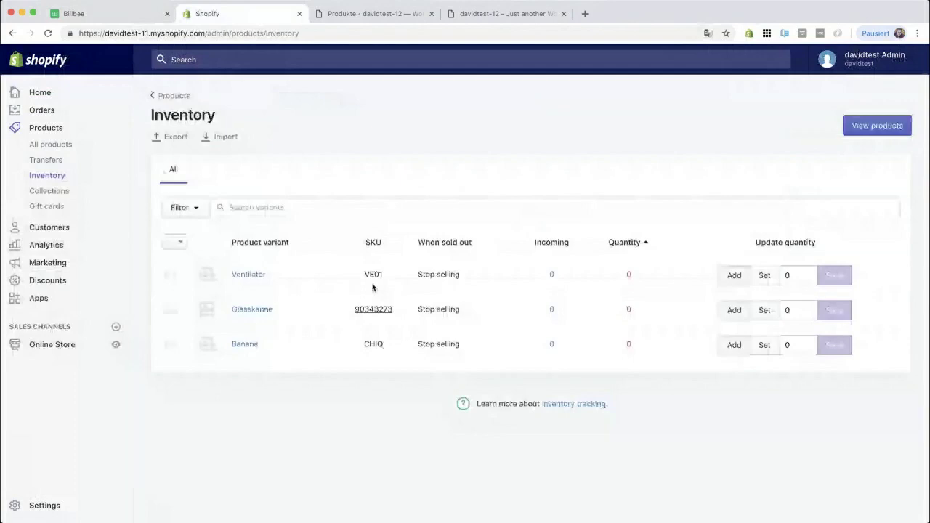
pyautogui.click(371, 13)
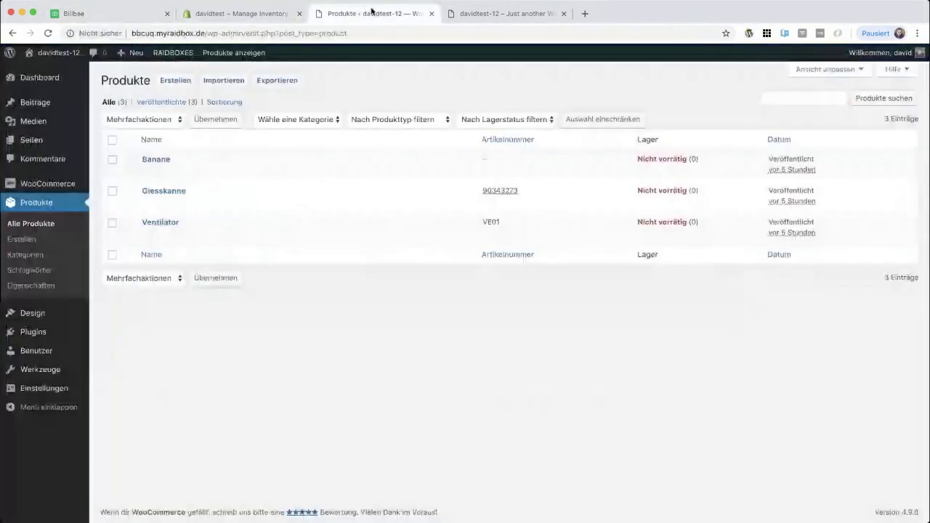
pyautogui.click(248, 14)
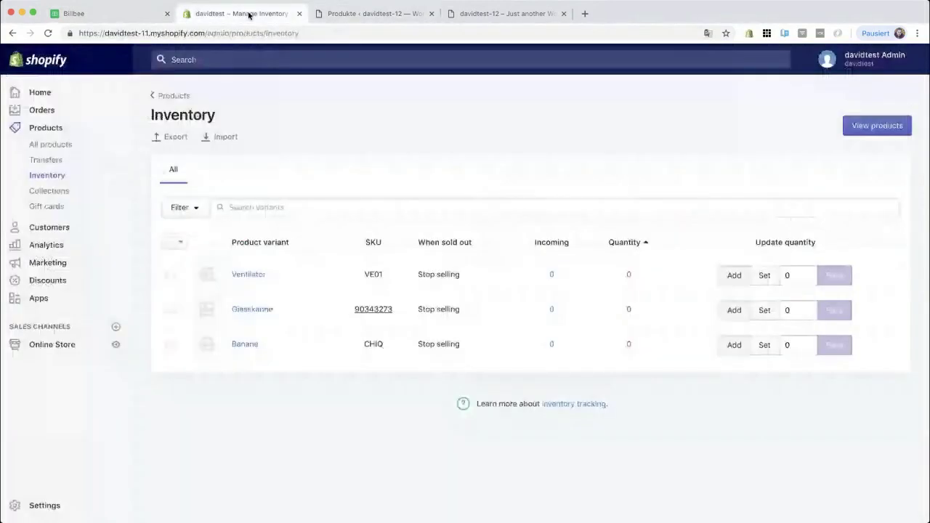
pyautogui.click(112, 13)
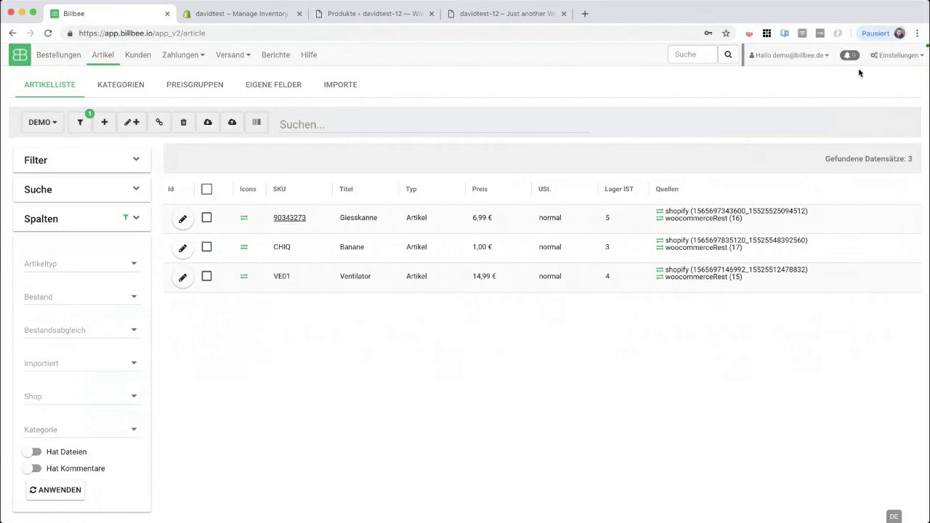
# Open the Ereignisse system event log and reload it to look for new stock synchronisation entries.
pyautogui.click(891, 55)
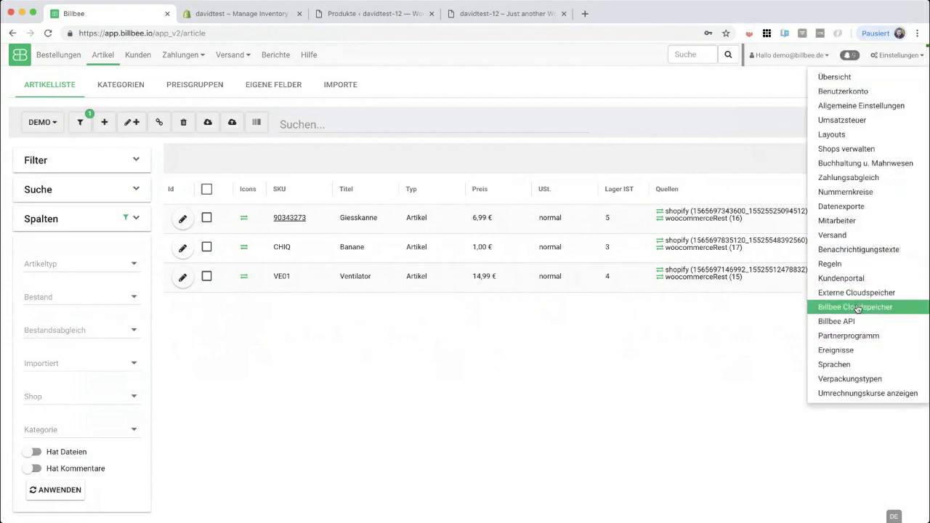
pyautogui.click(850, 351)
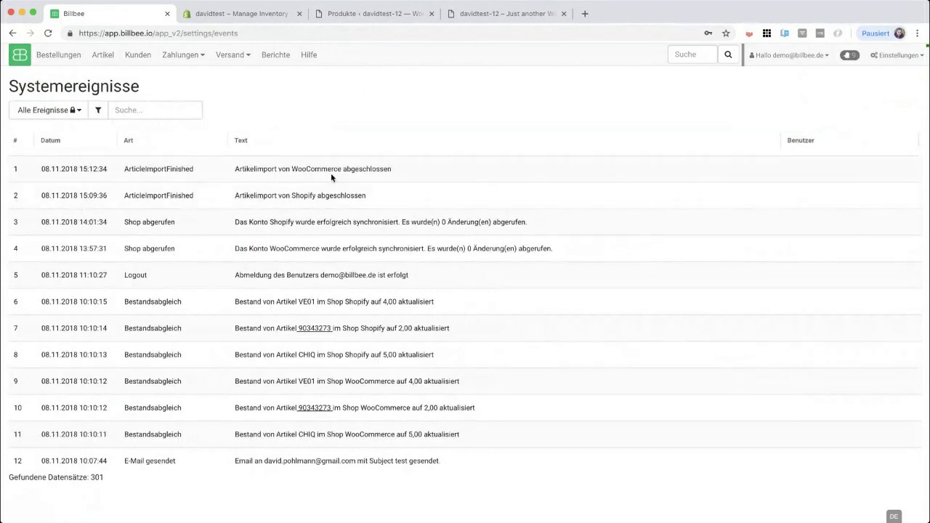
pyautogui.press('super+r')
# Review the sources of the Giesskanne article and their Bestandsabgleich status, and return to the article list.
pyautogui.click(100, 55)
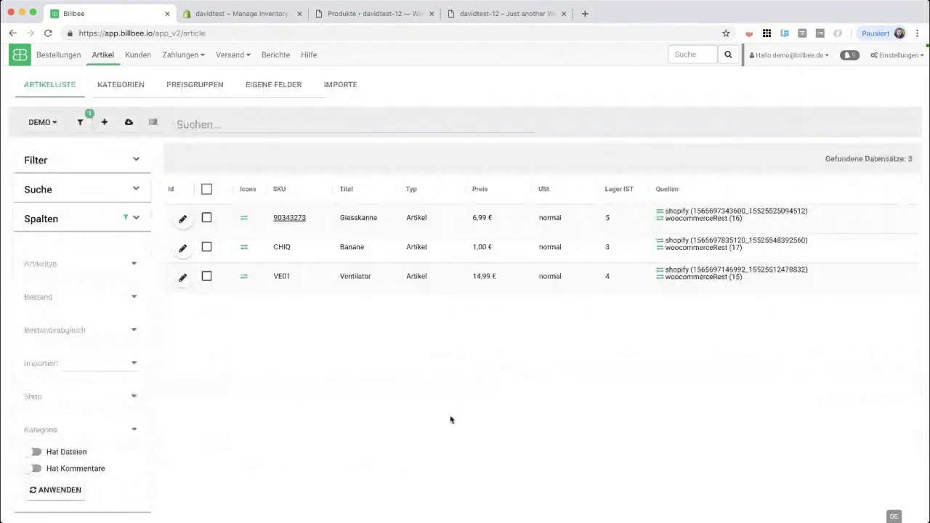
pyautogui.click(184, 220)
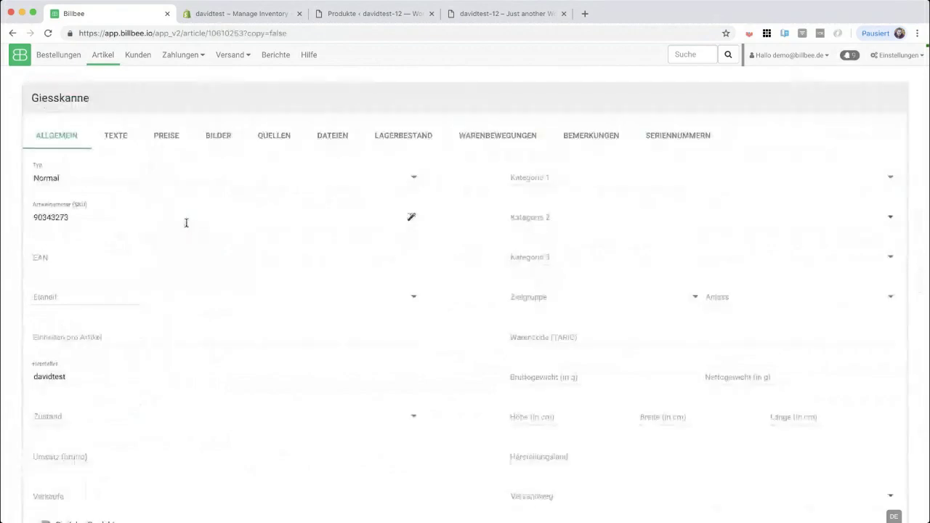
pyautogui.click(270, 137)
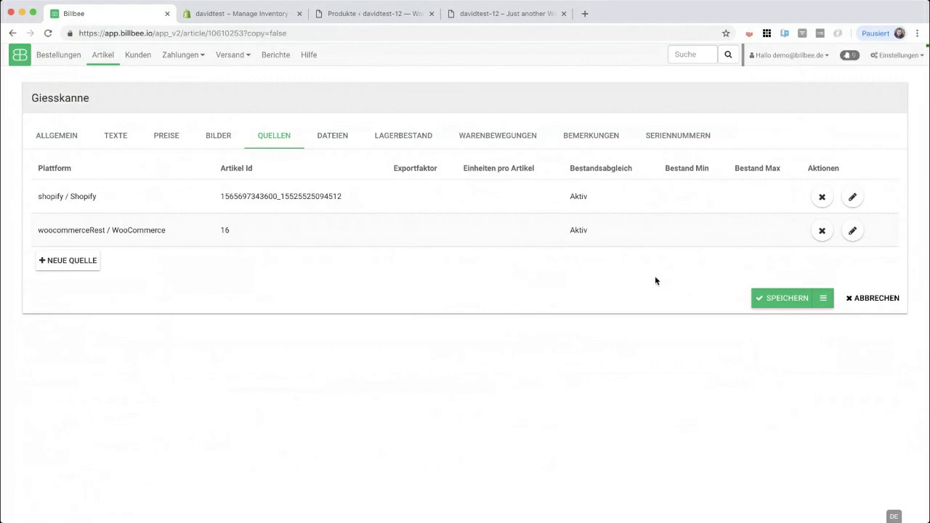
pyautogui.click(105, 59)
# Look at the Shopify inventory and the WooCommerce product list without reloading them, and switch back to Billbee.
pyautogui.click(255, 14)
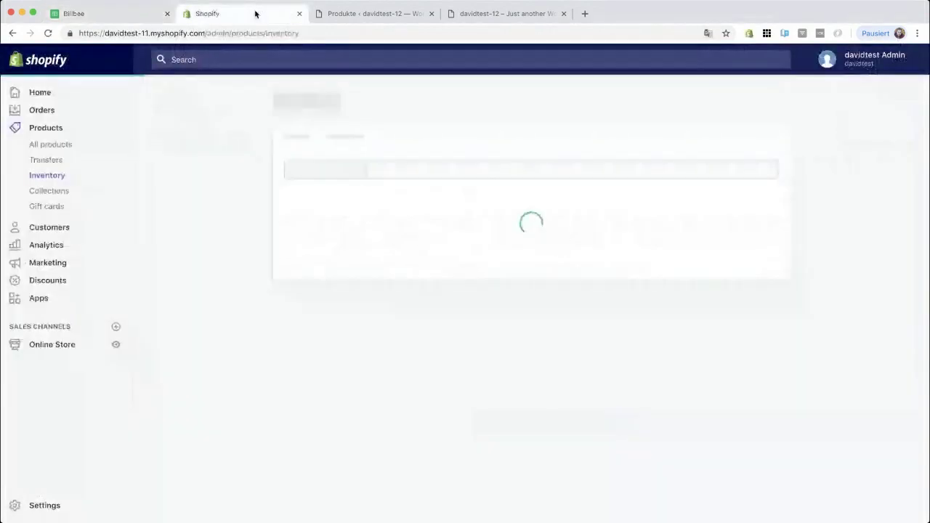
pyautogui.click(344, 21)
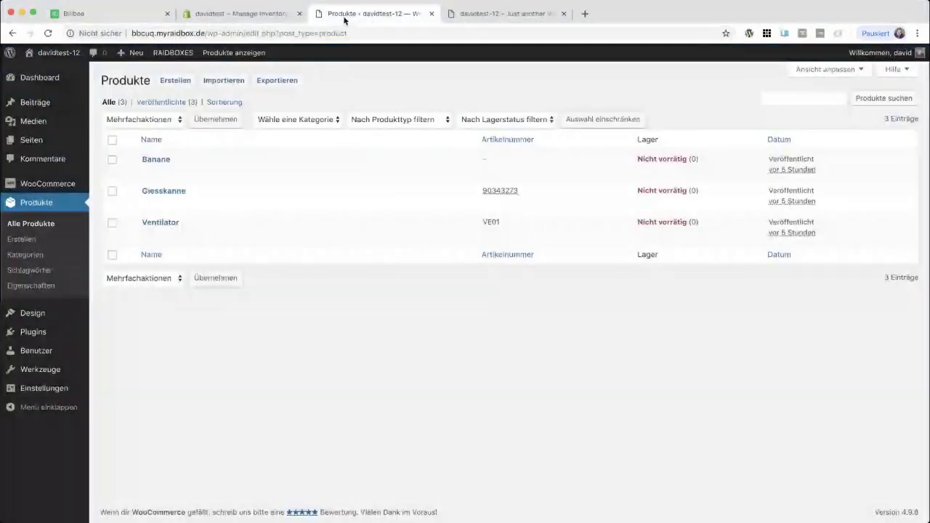
pyautogui.click(262, 11)
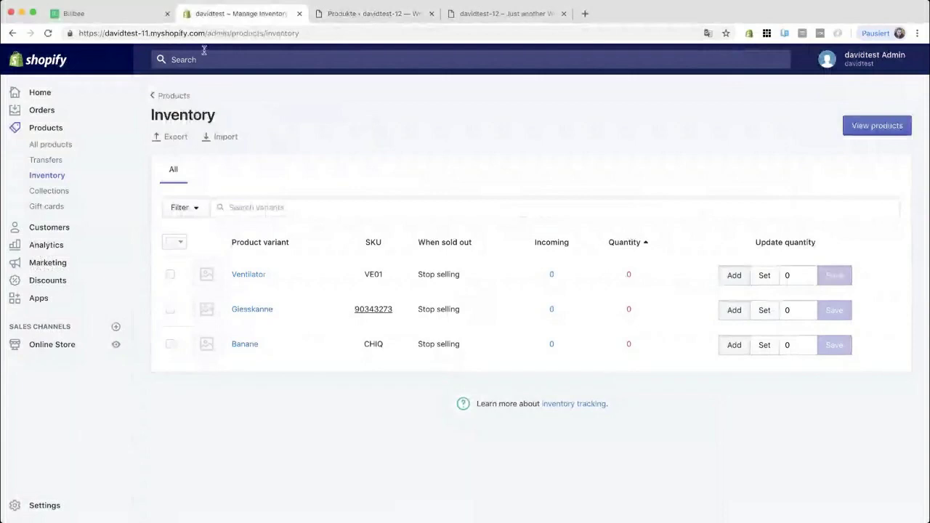
pyautogui.click(85, 13)
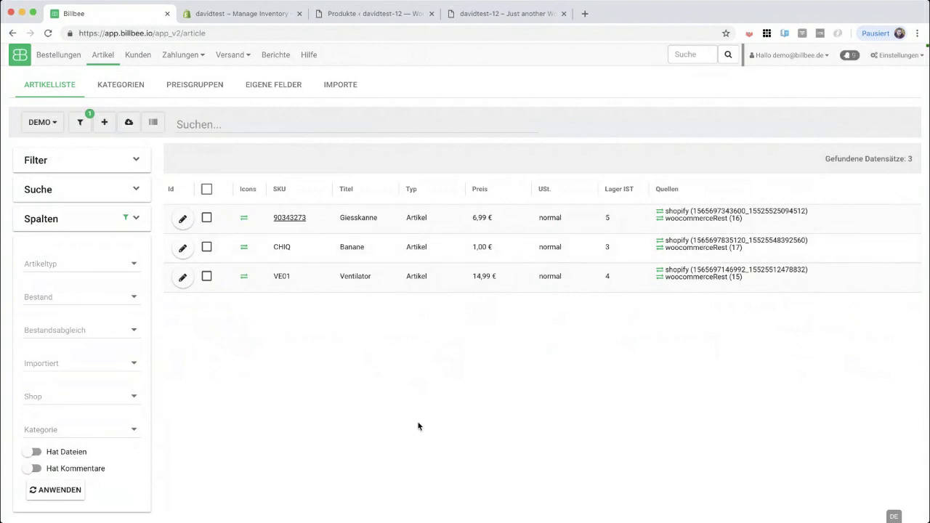
# Reload the Shopify inventory and the WooCommerce product list, compare their stock with the Billbee quantities, and return to Billbee.
pyautogui.click(254, 16)
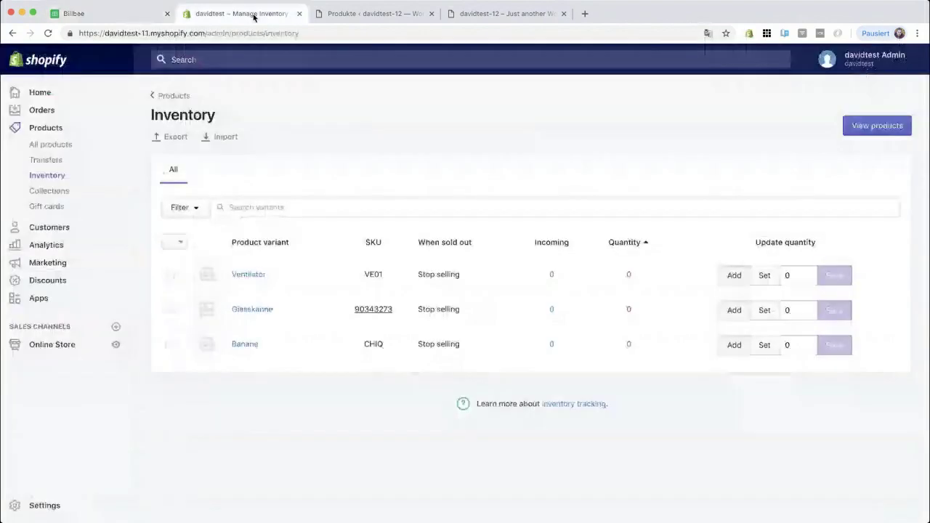
pyautogui.press('super+r')
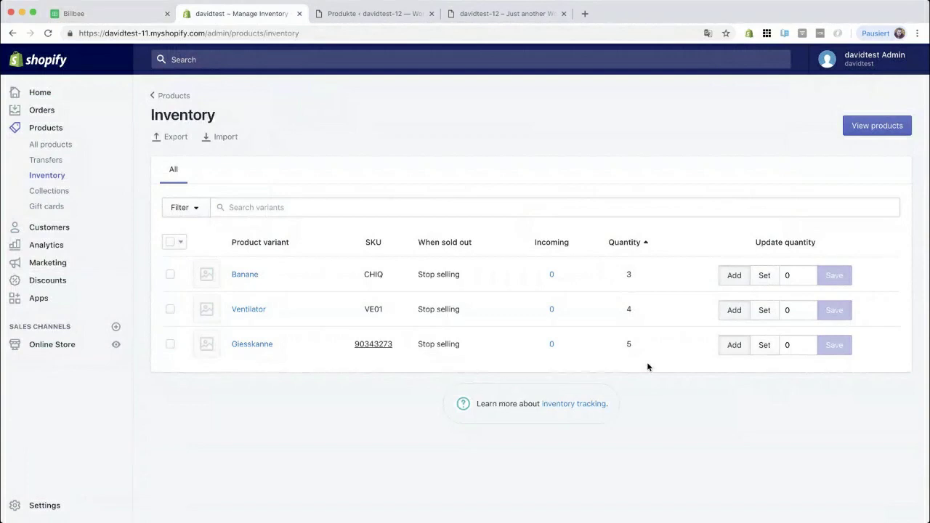
pyautogui.click(371, 16)
pyautogui.press('super+r')
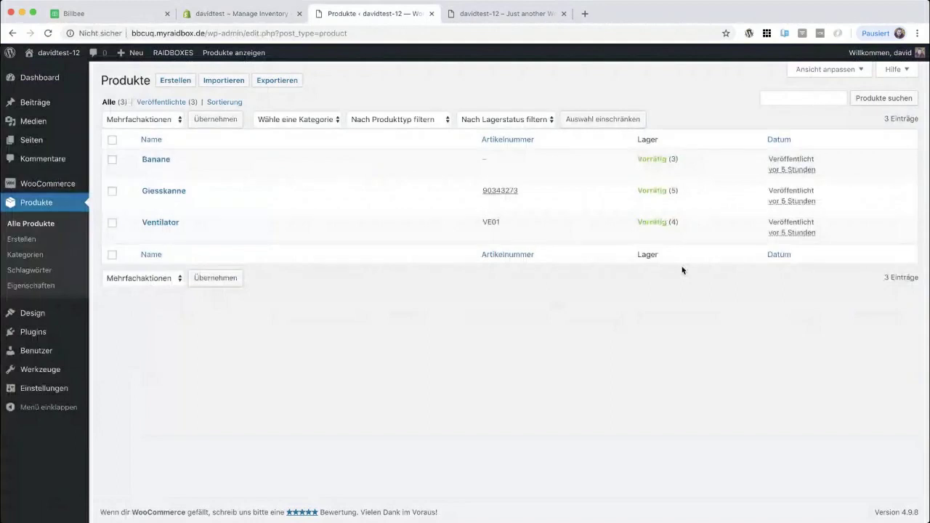
pyautogui.click(113, 16)
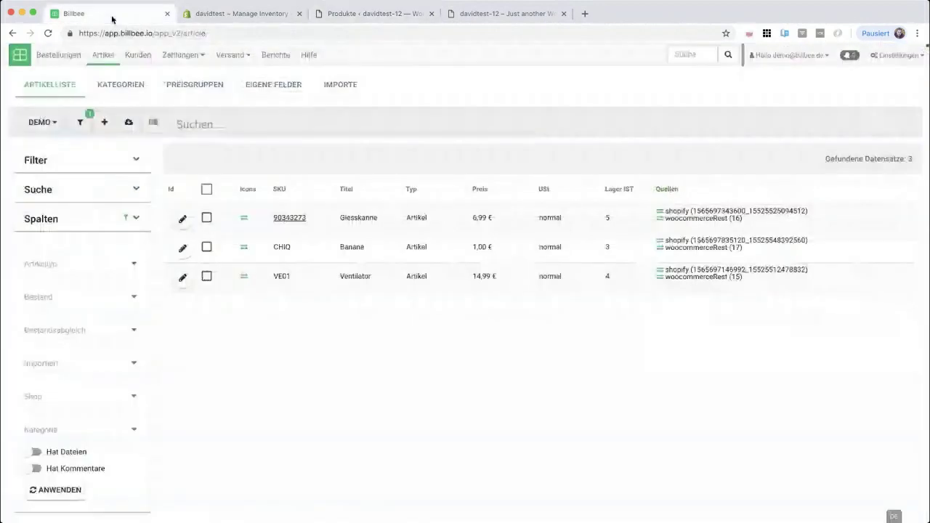
# Open the Ereignisse log again and examine the Bestandsabgleich entries for Shopify and WooCommerce.
pyautogui.click(899, 55)
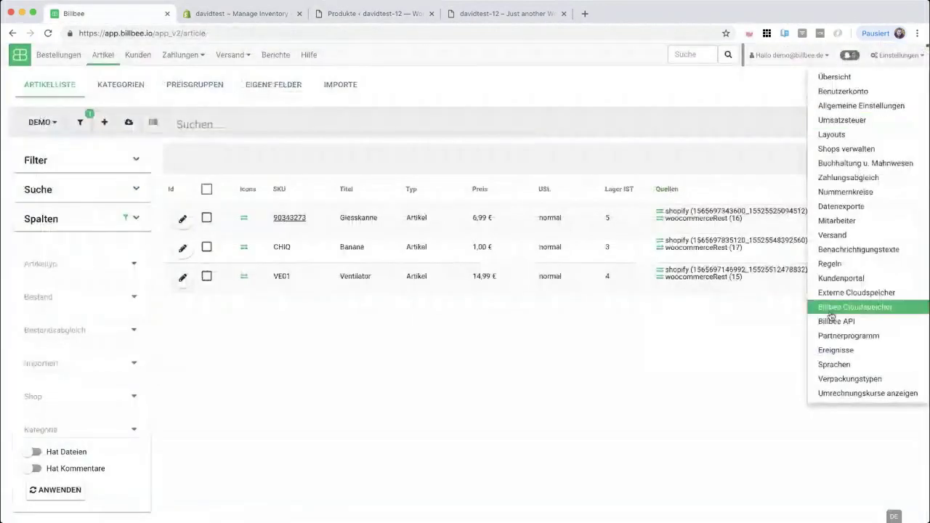
pyautogui.click(834, 364)
pyautogui.click(835, 350)
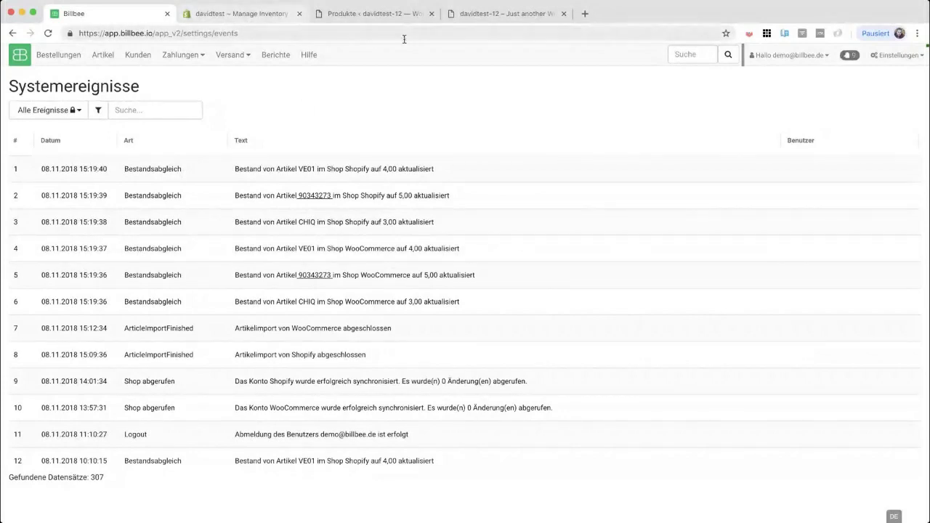
# Switch to the davidtest-12 WooCommerce storefront and view the products on its Shop page.
pyautogui.click(485, 20)
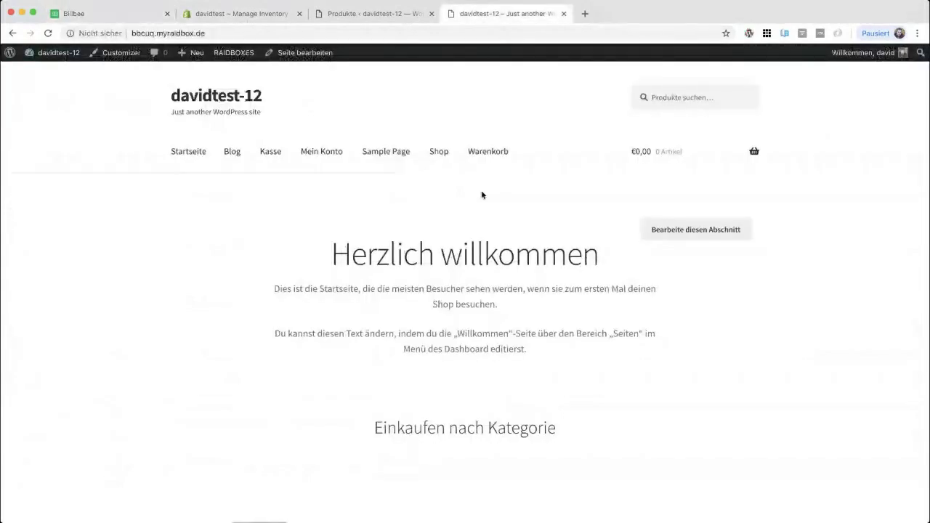
pyautogui.scroll(-3, 288, 210)
pyautogui.scroll(3, 288, 210)
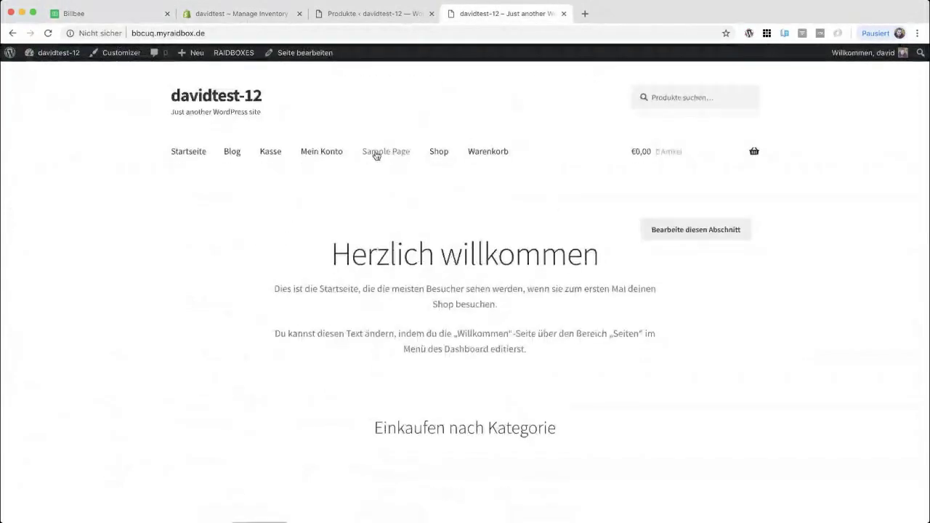
pyautogui.click(438, 154)
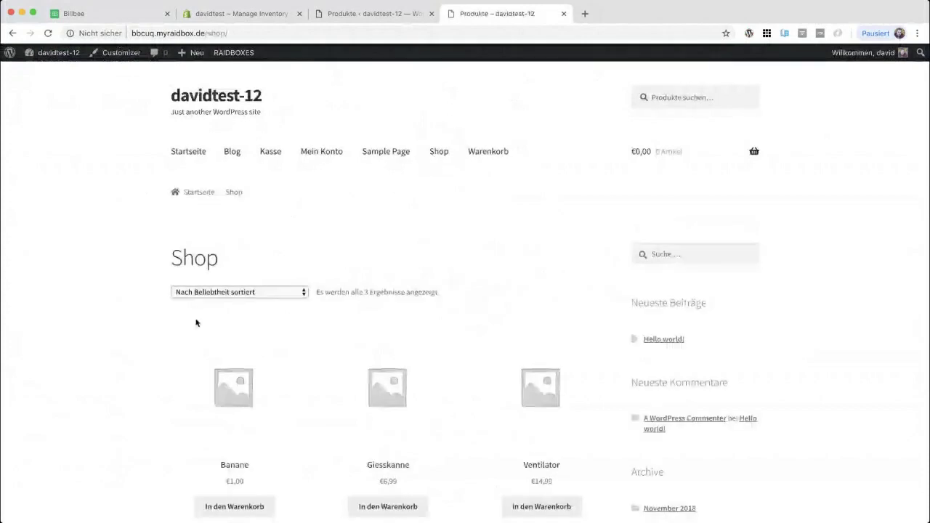
pyautogui.scroll(-3, 73, 254)
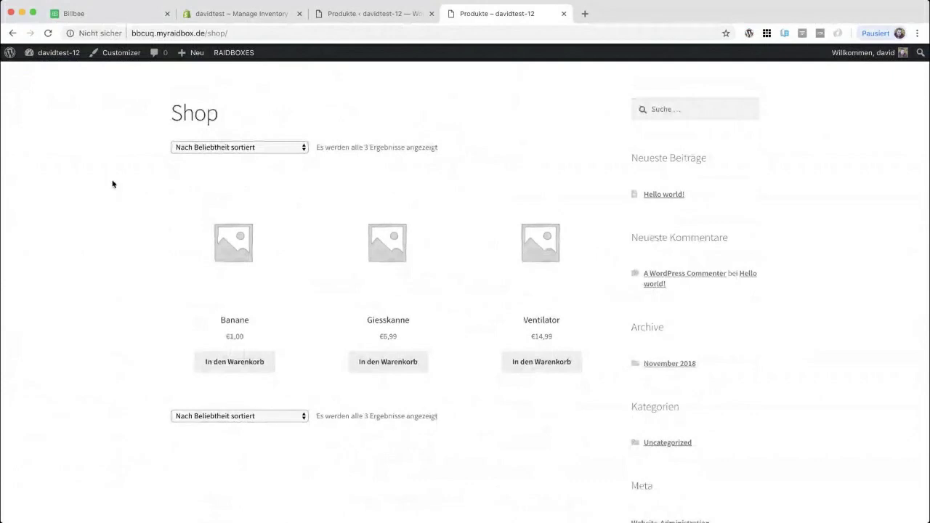
# Switch back to Billbee and check the Lager IST value of the Banane article in the article list.
pyautogui.click(114, 15)
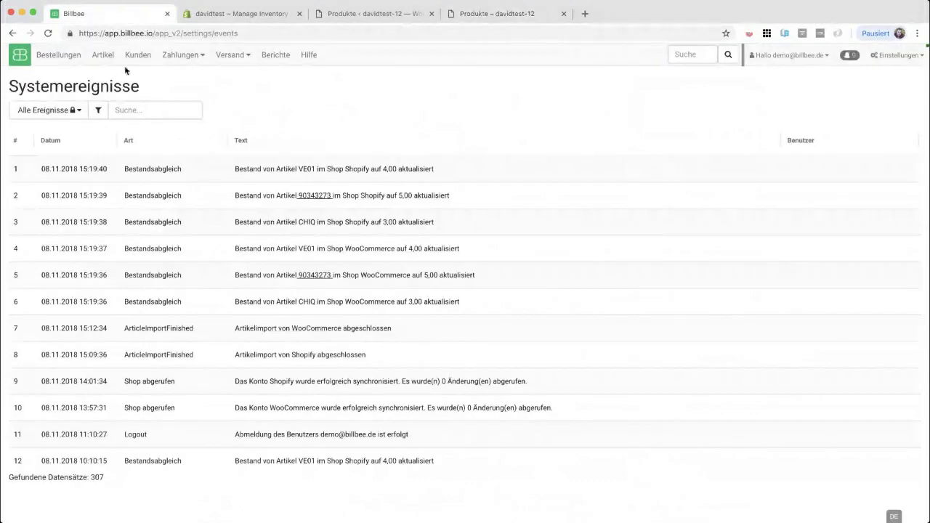
pyautogui.click(105, 56)
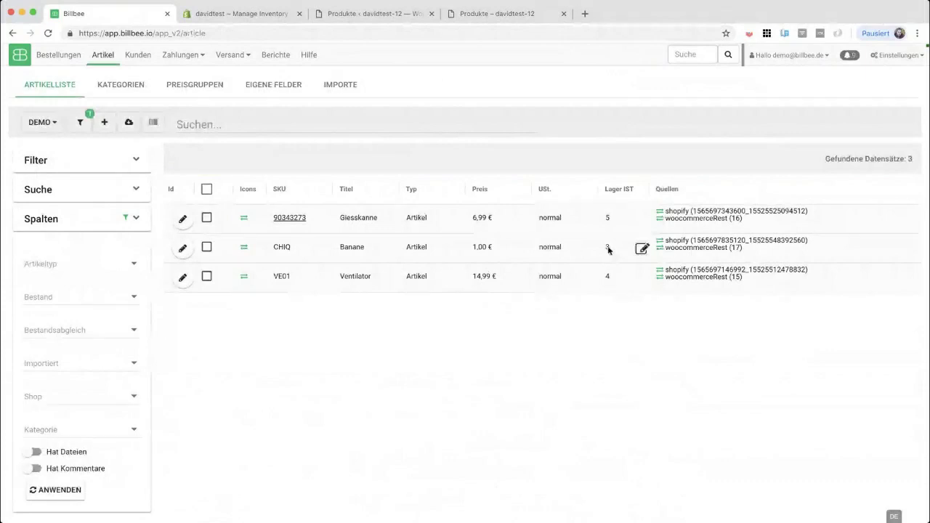
pyautogui.moveTo(642, 249)
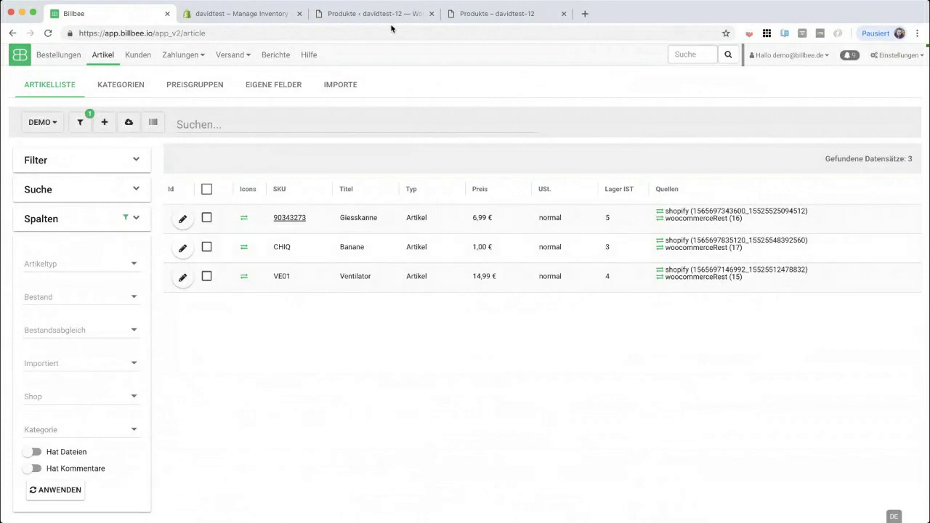
# Return to the WooCommerce storefront, put Banane in the cart, and set its quantity to 1 in the Warenkorb.
pyautogui.click(483, 14)
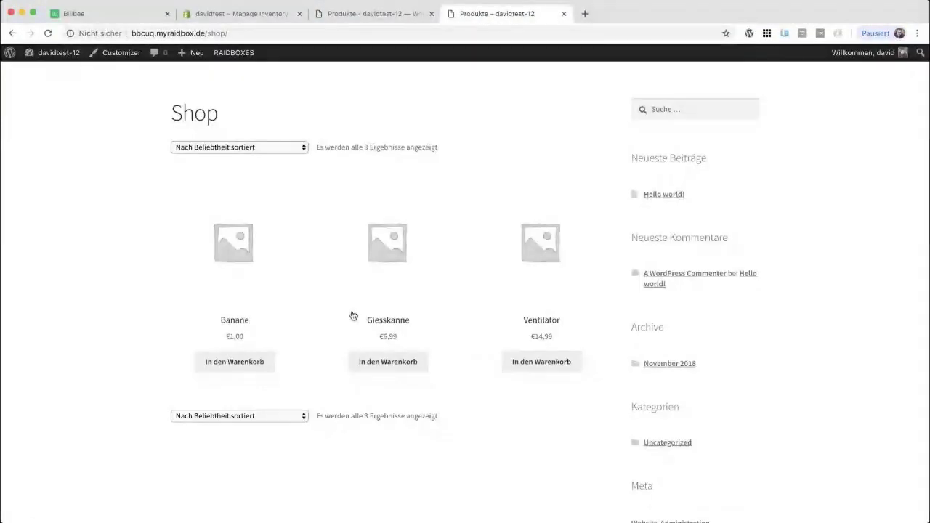
pyautogui.click(234, 361)
pyautogui.click(247, 385)
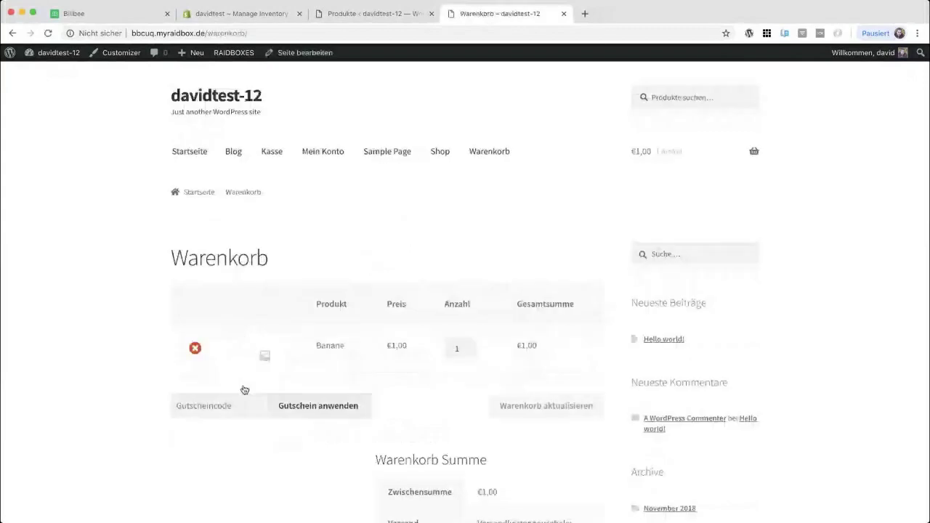
pyautogui.scroll(-4, 413, 264)
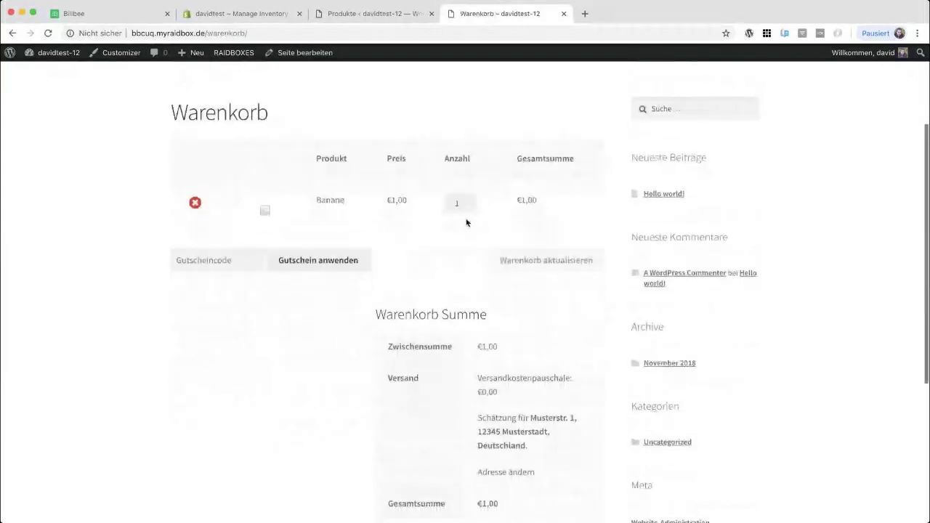
pyautogui.click(461, 203)
pyautogui.write('3')
pyautogui.moveTo(465, 204); pyautogui.dragTo(443, 206)
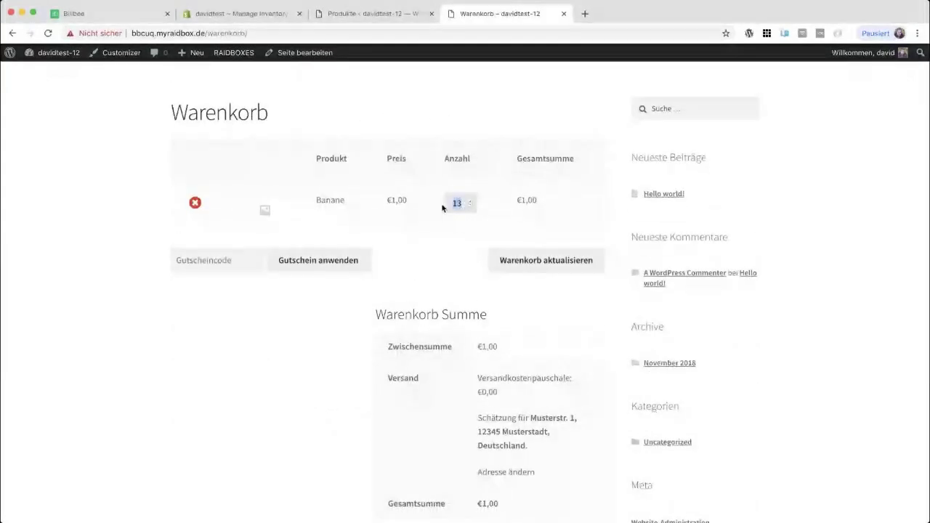
pyautogui.write('1')
# Proceed to the checkout and submit the Banane order with the prefilled billing details and Direkte Banküberweisung as payment method.
pyautogui.scroll(-5, 467, 263)
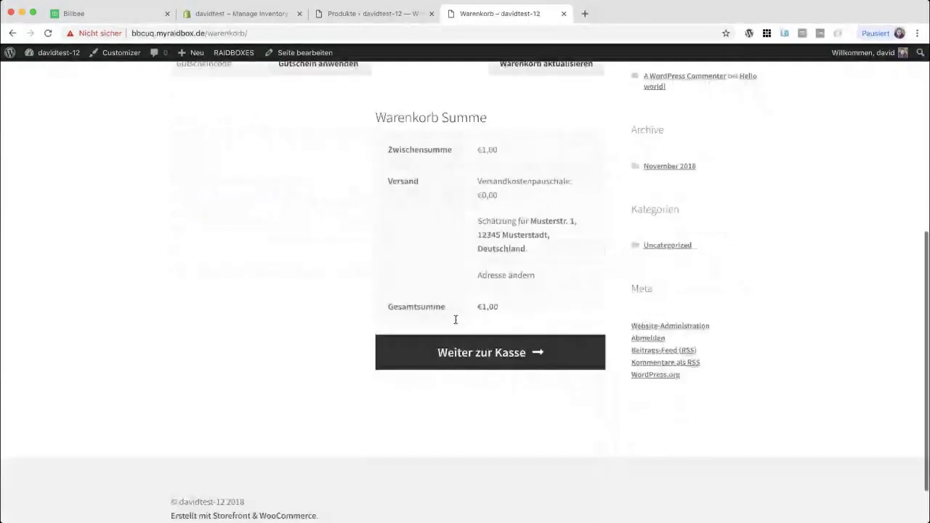
pyautogui.click(473, 349)
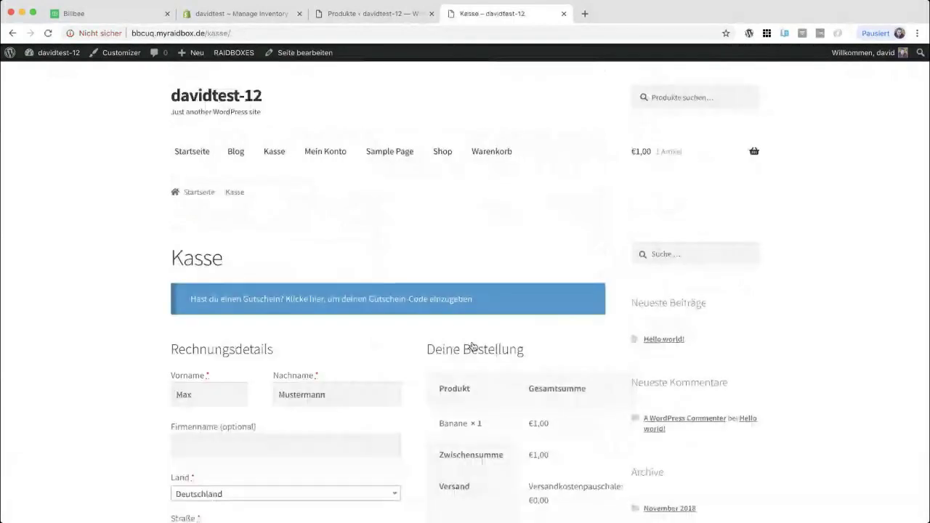
pyautogui.scroll(-3, 322, 266)
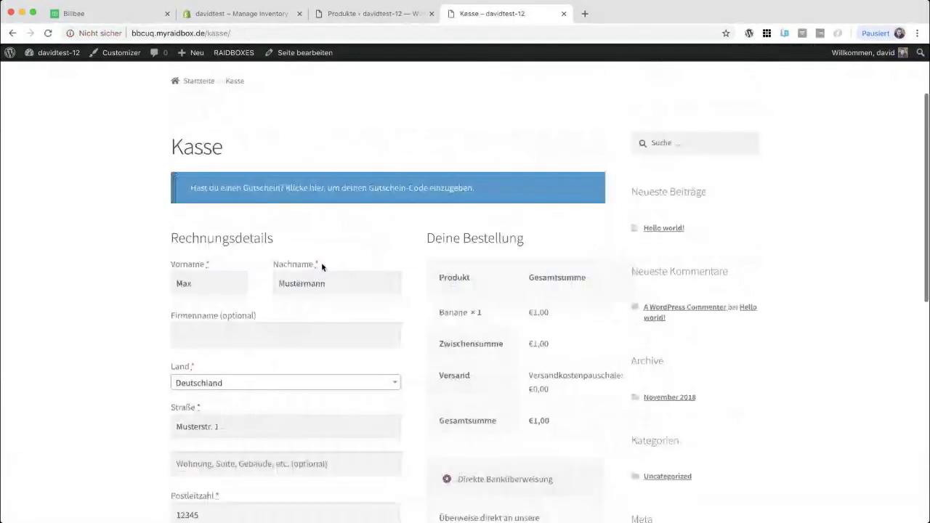
pyautogui.scroll(-2, 409, 370)
pyautogui.scroll(-9, 409, 369)
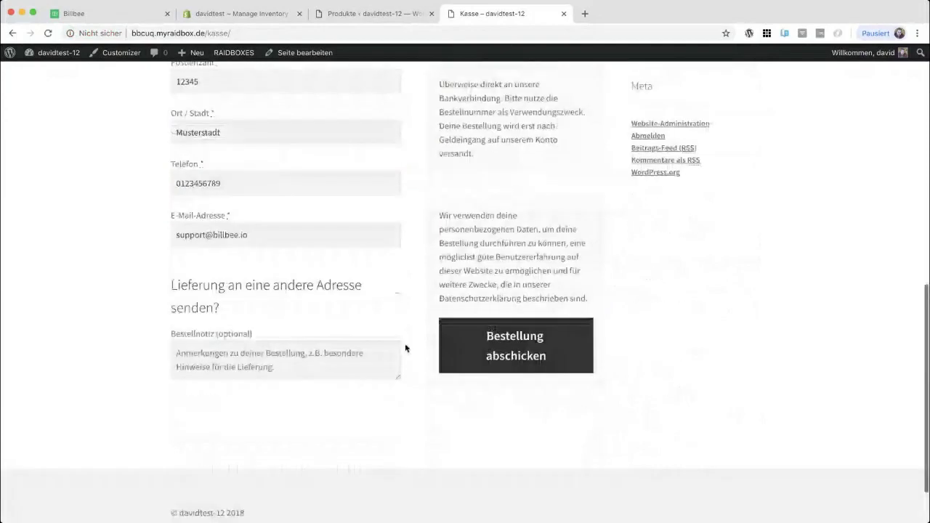
pyautogui.click(486, 339)
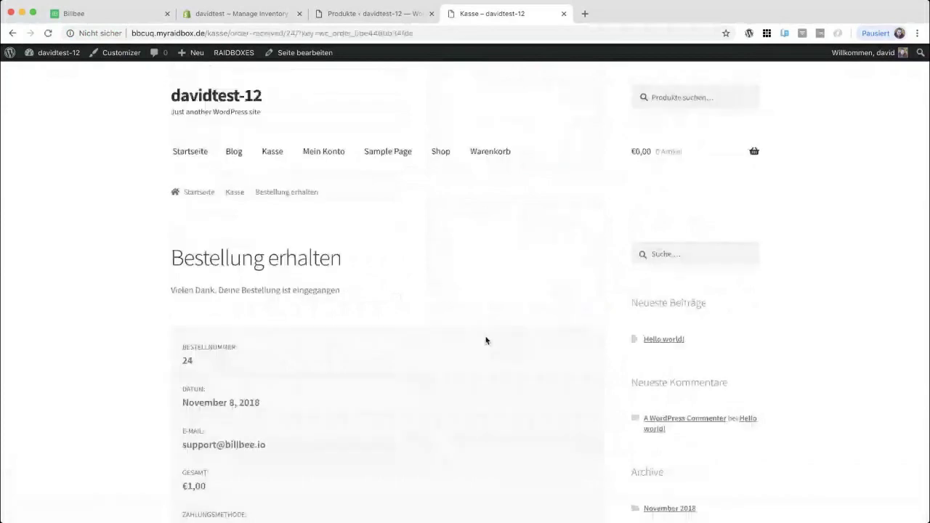
# Review the details on the order confirmation page and return to the storefront's Shop page.
pyautogui.scroll(-5, 486, 341)
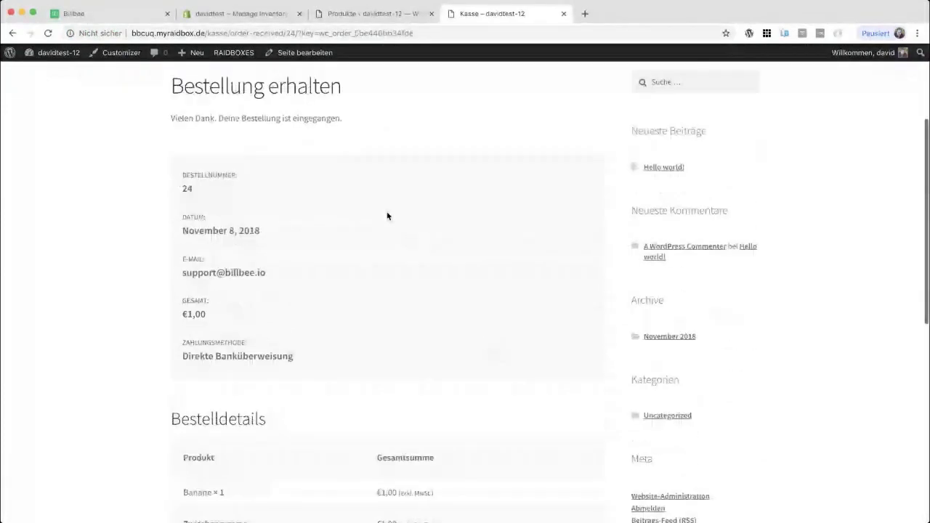
pyautogui.scroll(-10, 387, 216)
pyautogui.scroll(3, 387, 215)
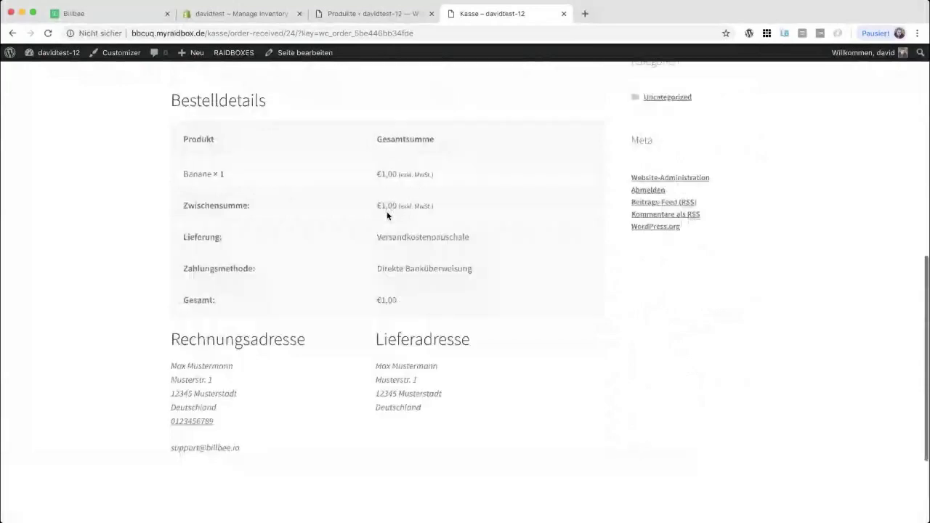
pyautogui.scroll(12, 406, 206)
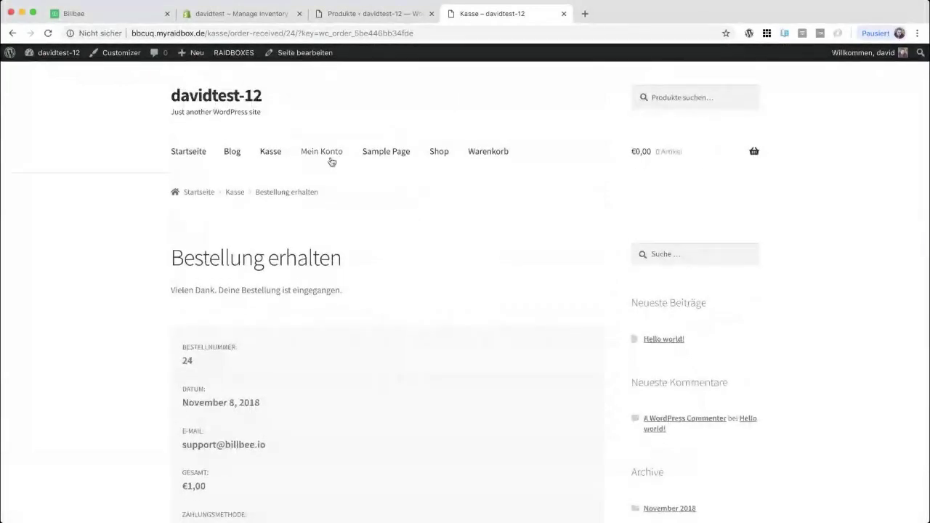
pyautogui.click(440, 158)
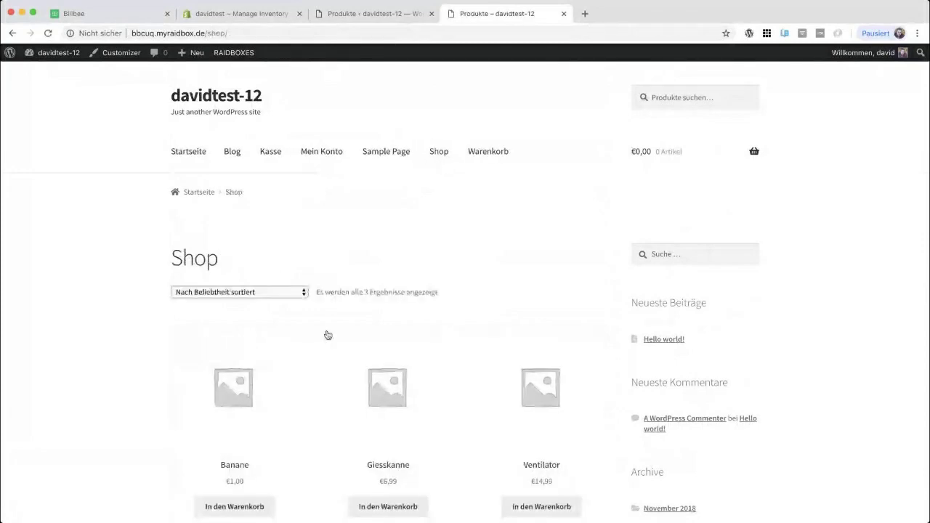
# Open the Banane product page, add a quantity of 2 to the cart, and show the Warenkorb.
pyautogui.scroll(-2, 305, 330)
pyautogui.click(251, 324)
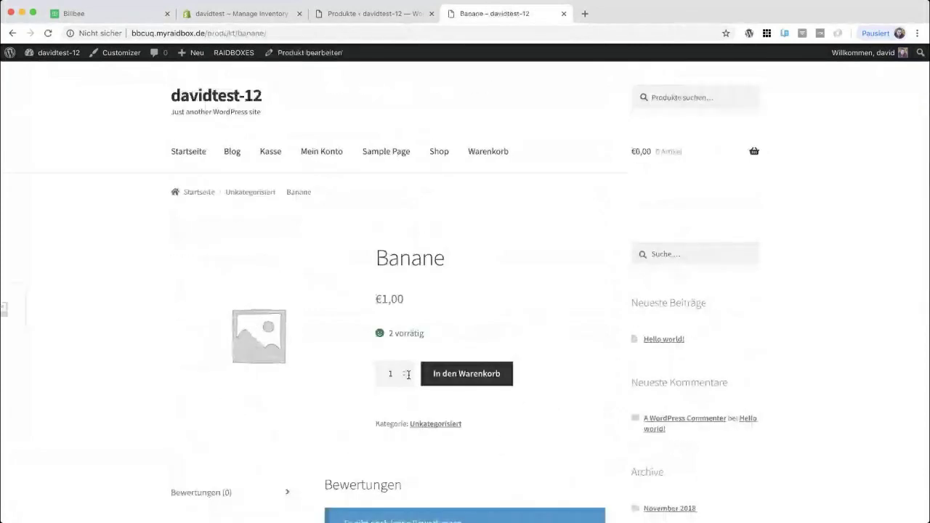
pyautogui.doubleClick(390, 373)
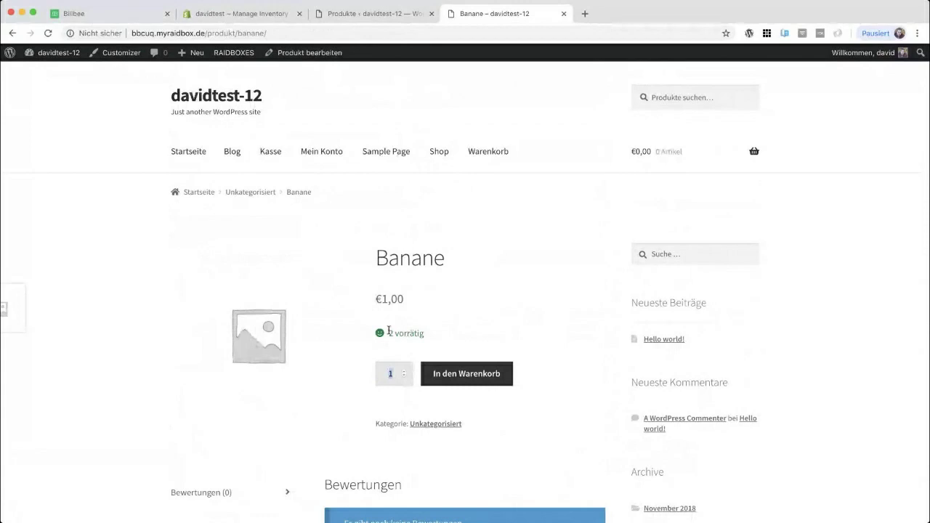
pyautogui.write('2')
pyautogui.click(516, 452)
pyautogui.click(454, 375)
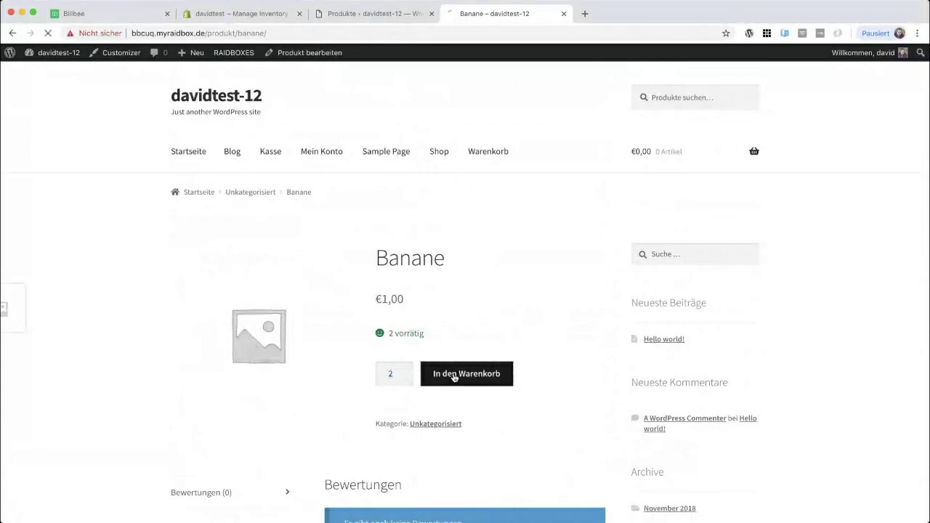
pyautogui.click(664, 282)
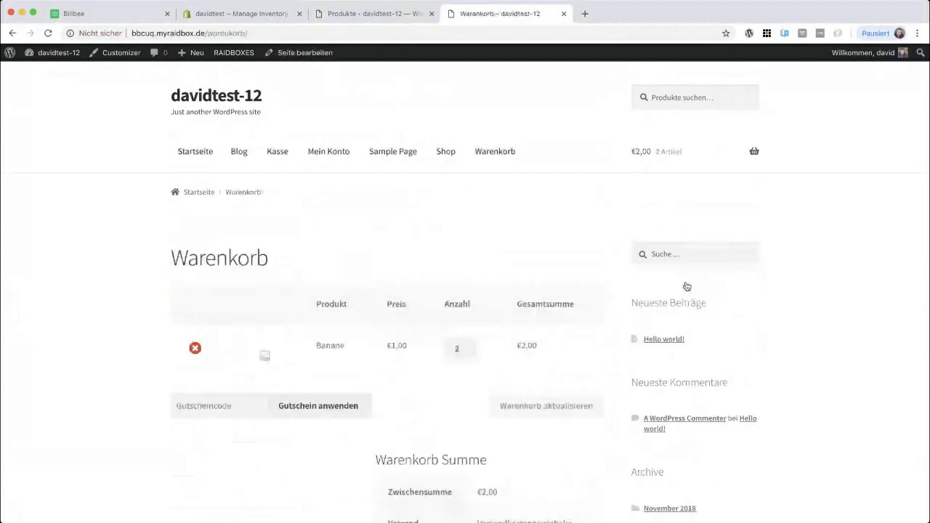
# Proceed to the Kasse and submit the order for two Banane items with the prefilled billing details.
pyautogui.scroll(-5, 479, 315)
pyautogui.click(479, 331)
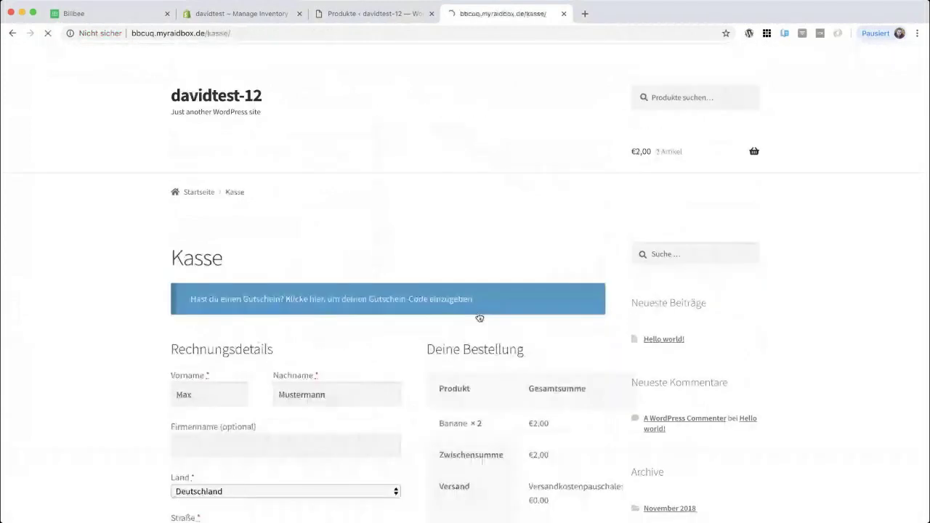
pyautogui.scroll(-1, 521, 436)
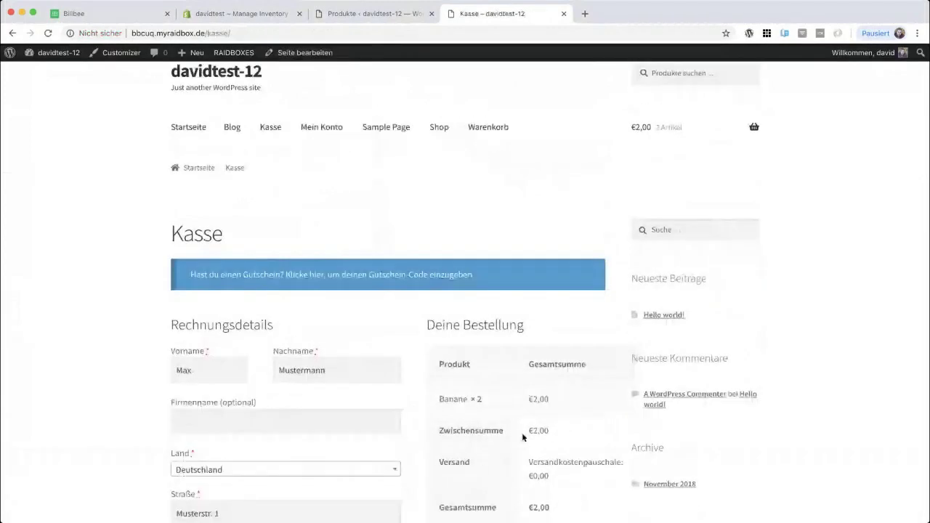
pyautogui.scroll(-5, 521, 432)
pyautogui.scroll(-3, 497, 334)
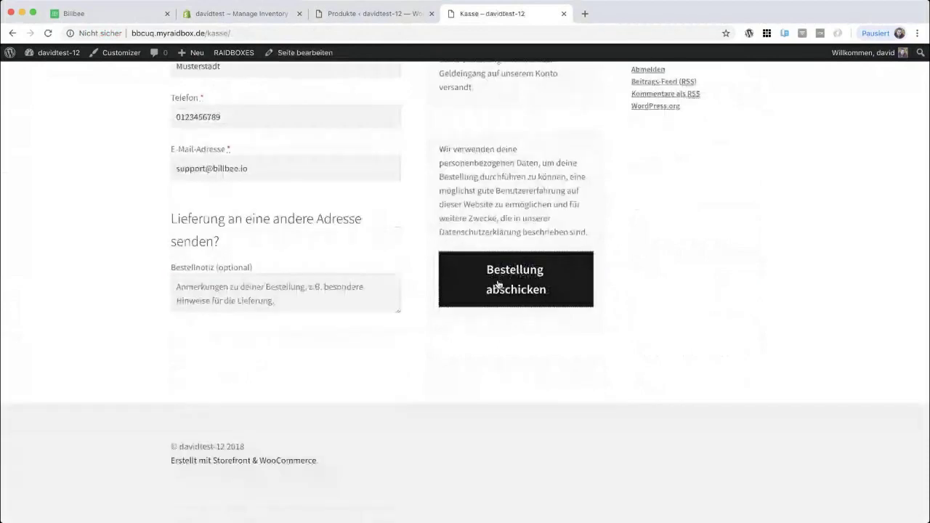
pyautogui.click(498, 284)
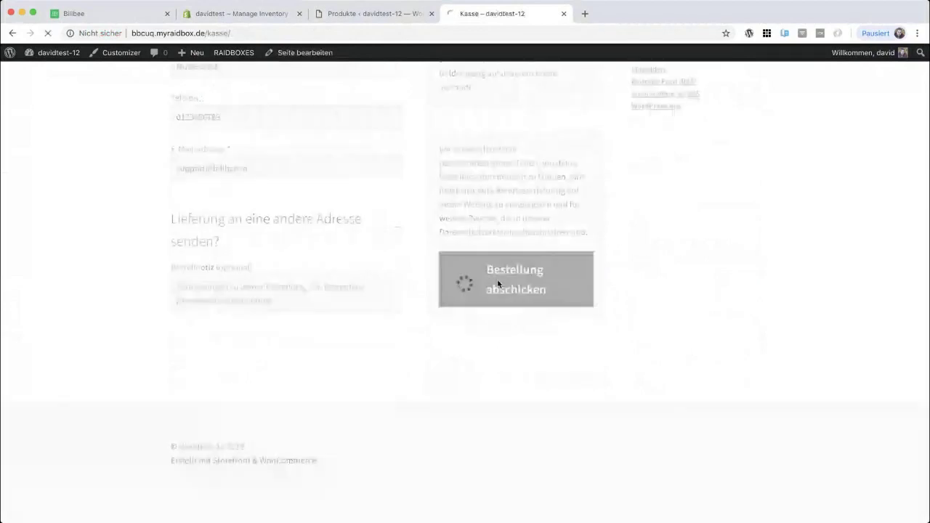
# Review the order confirmation, then return to the Shop and check the stock status on the Banane product page.
pyautogui.scroll(-2, 381, 389)
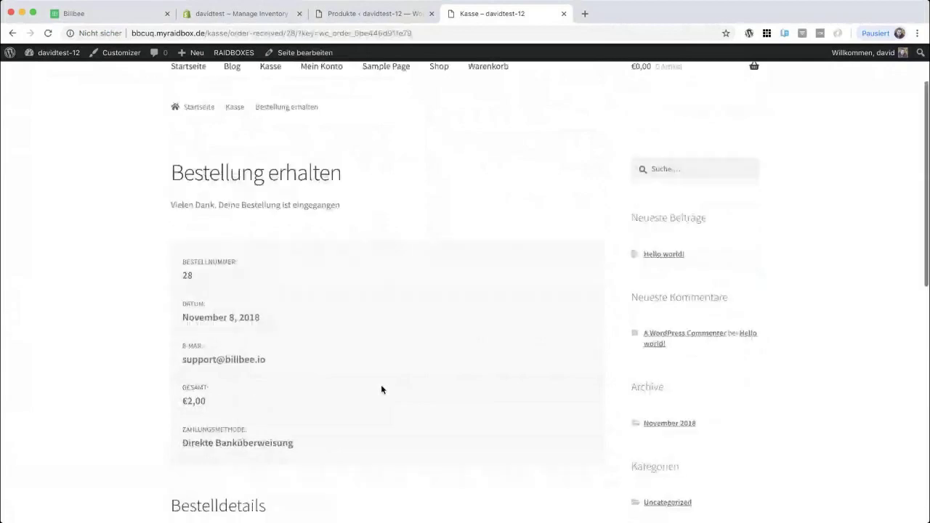
pyautogui.scroll(-2, 380, 389)
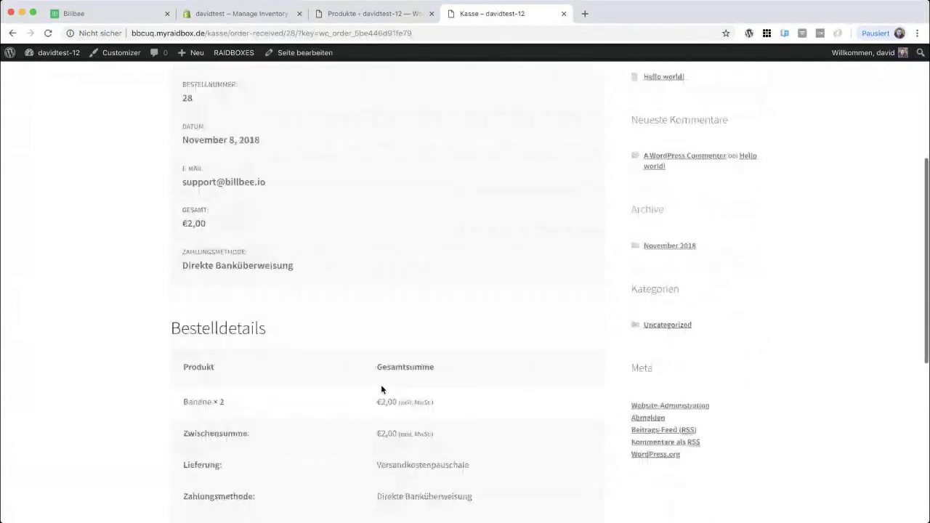
pyautogui.scroll(5, 380, 385)
pyautogui.click(438, 153)
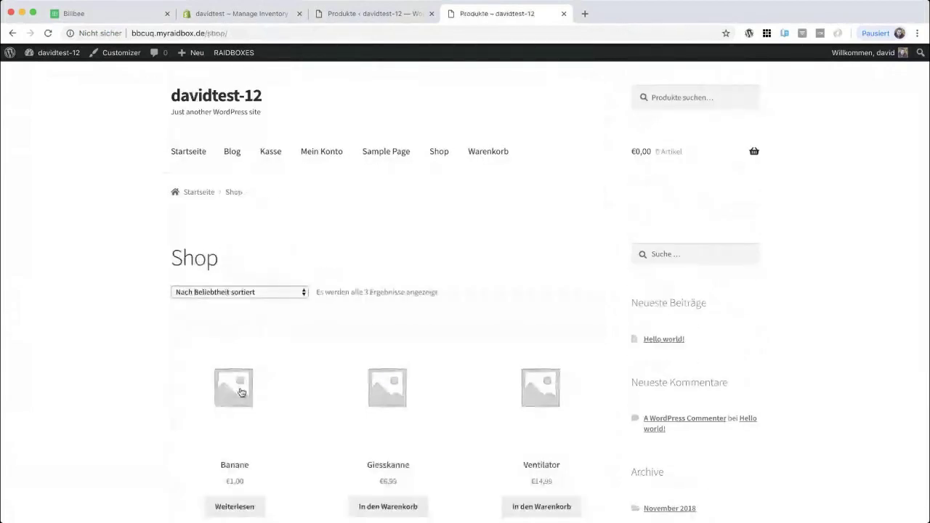
pyautogui.click(239, 390)
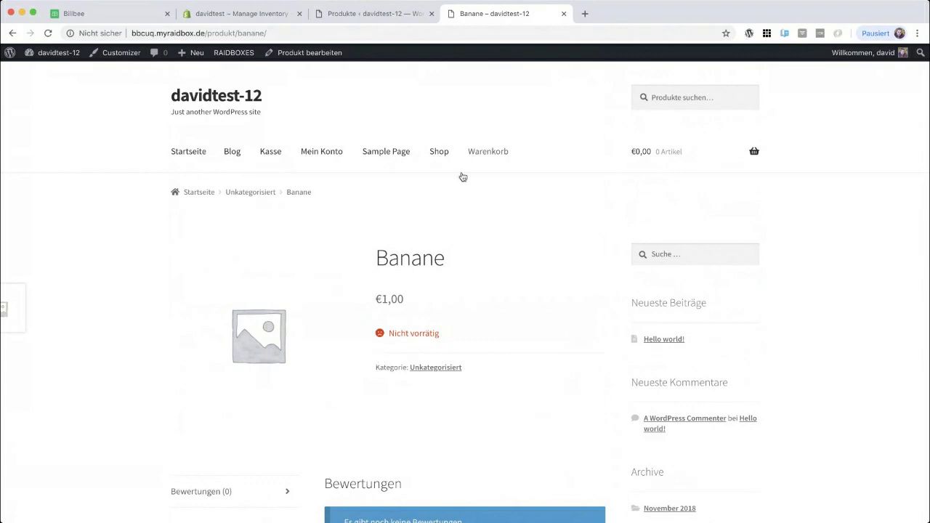
# Switch to Billbee, open the Bestellungen list, and retrieve the new orders from the connected shops.
pyautogui.click(113, 15)
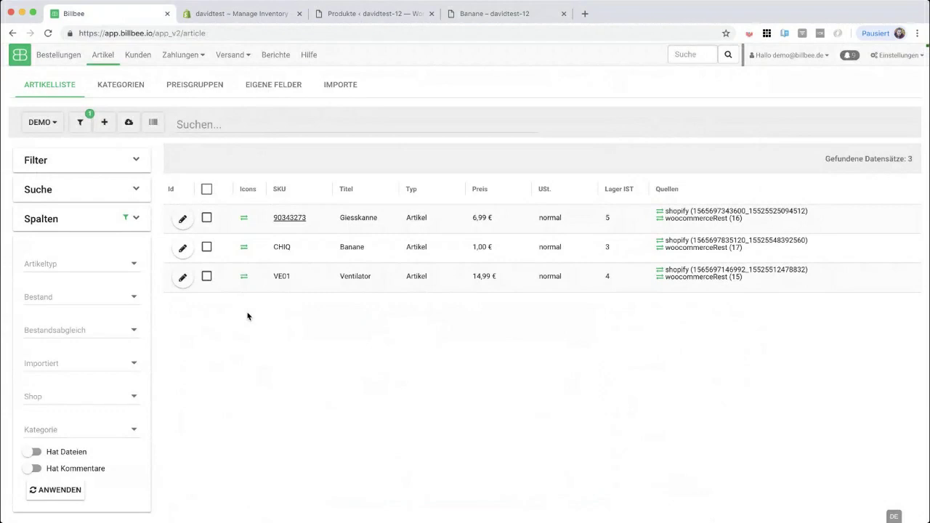
pyautogui.press('super+r')
pyautogui.click(55, 64)
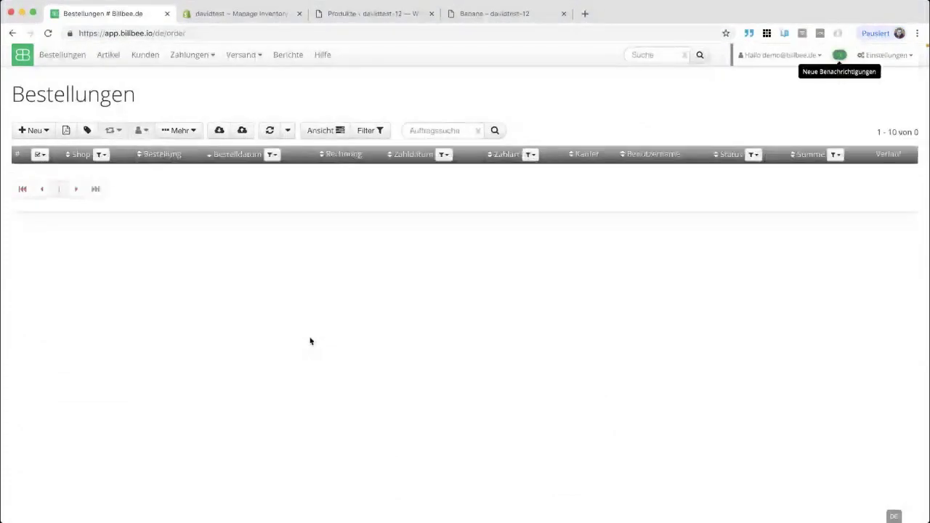
pyautogui.click(102, 155)
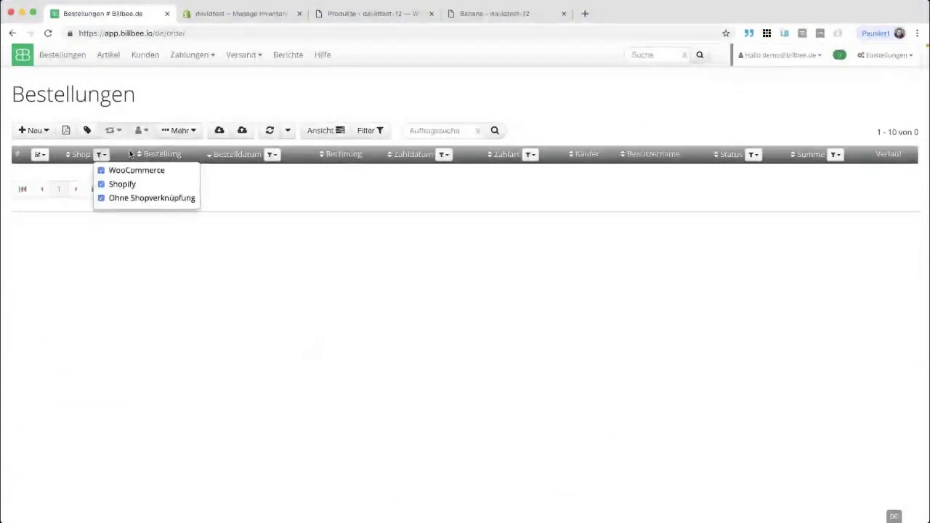
pyautogui.click(166, 112)
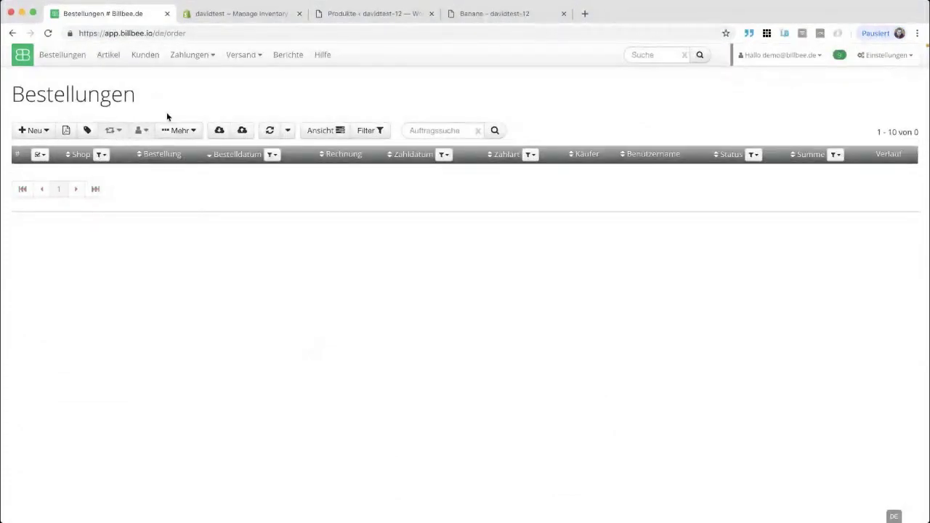
pyautogui.click(264, 131)
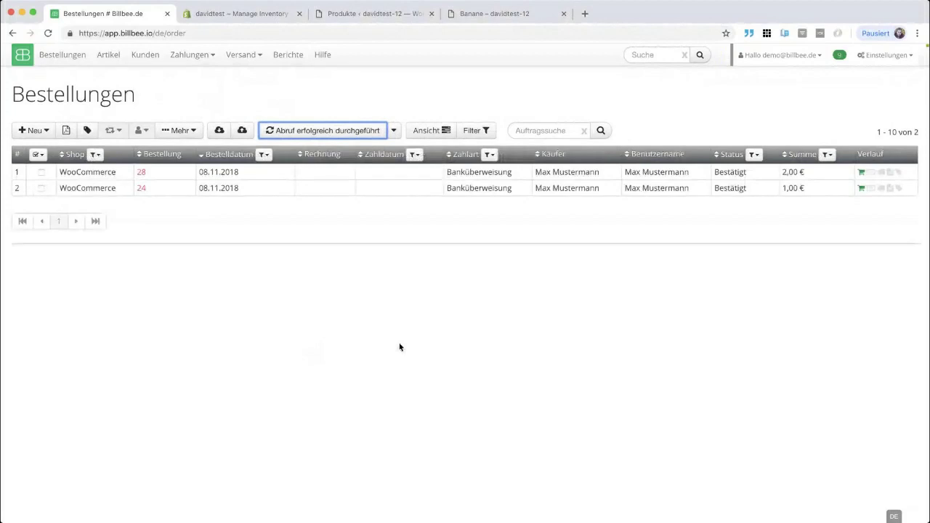
pyautogui.click(392, 107)
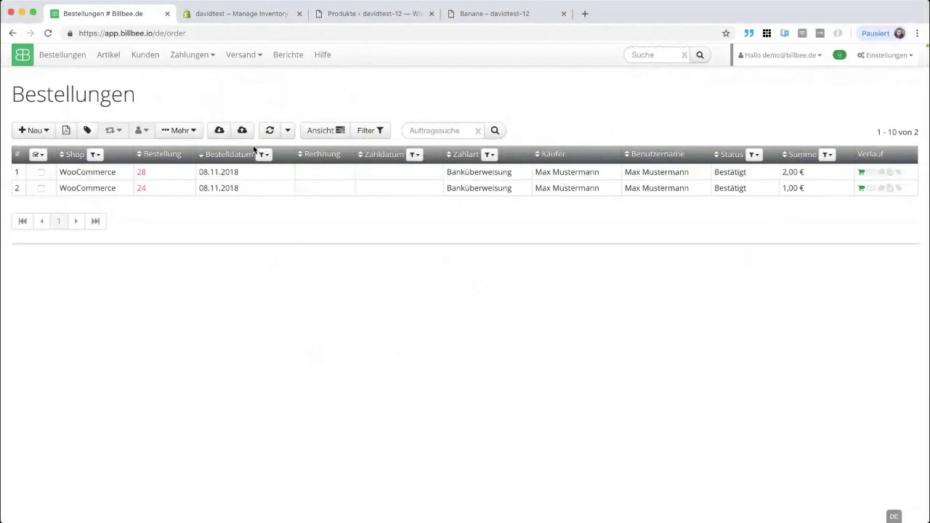
# Examine the Warenbewegungen of the Banane article and return to the article list without saving.
pyautogui.click(110, 57)
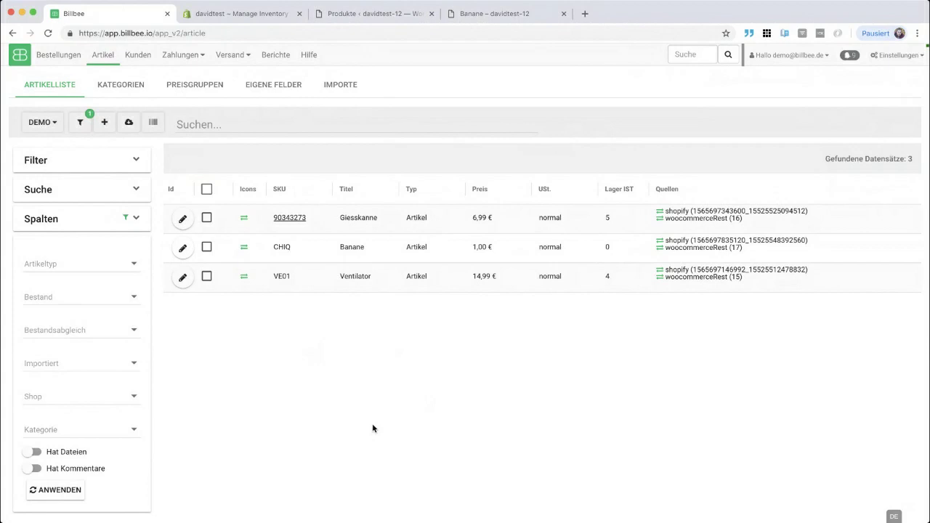
pyautogui.click(182, 250)
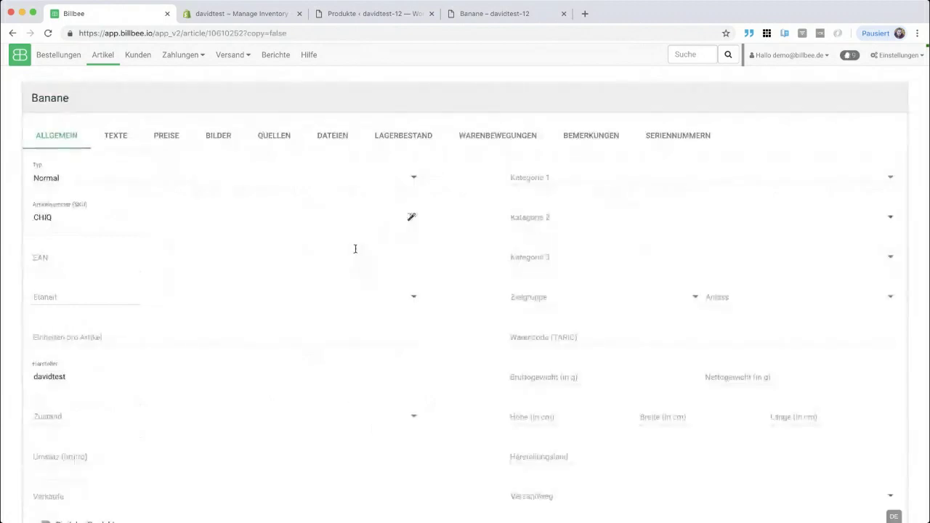
pyautogui.click(487, 136)
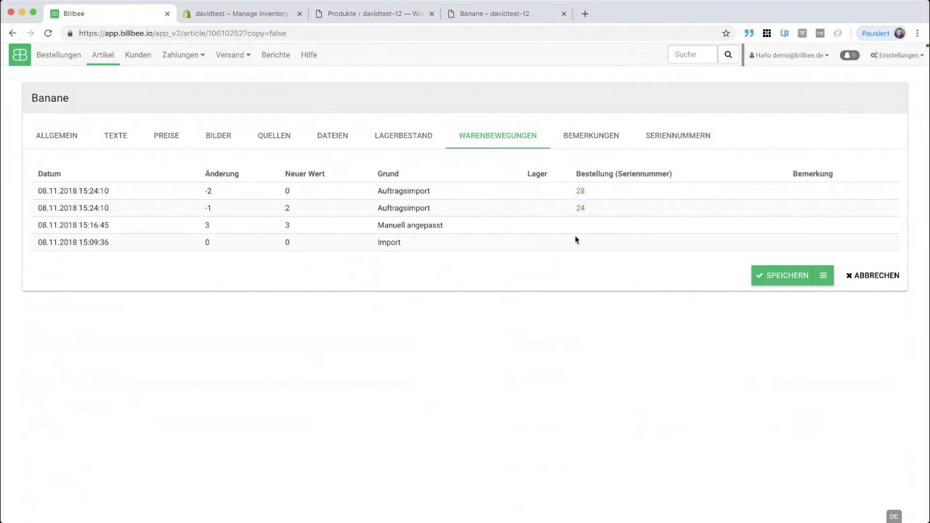
pyautogui.click(876, 276)
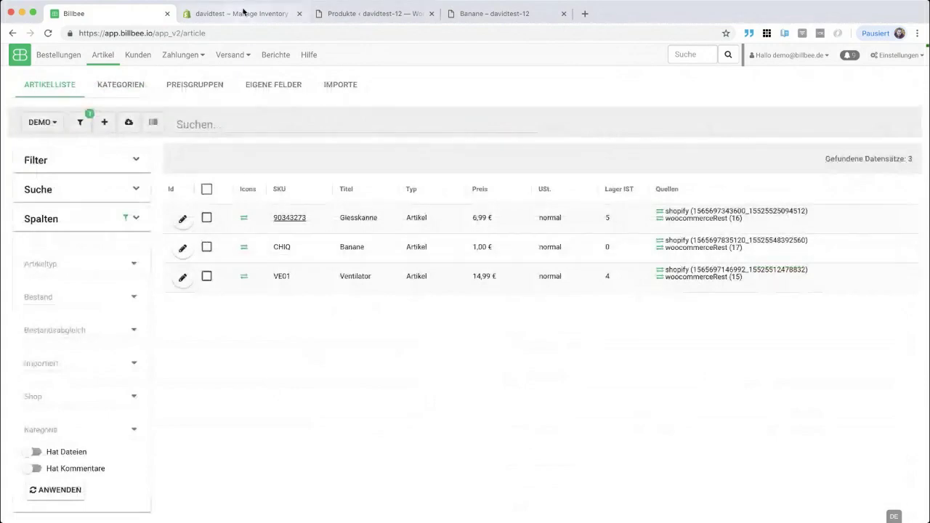
# Switch to the Shopify Inventory page and refresh it to check the Banane quantity.
pyautogui.click(243, 13)
pyautogui.press('super+r')
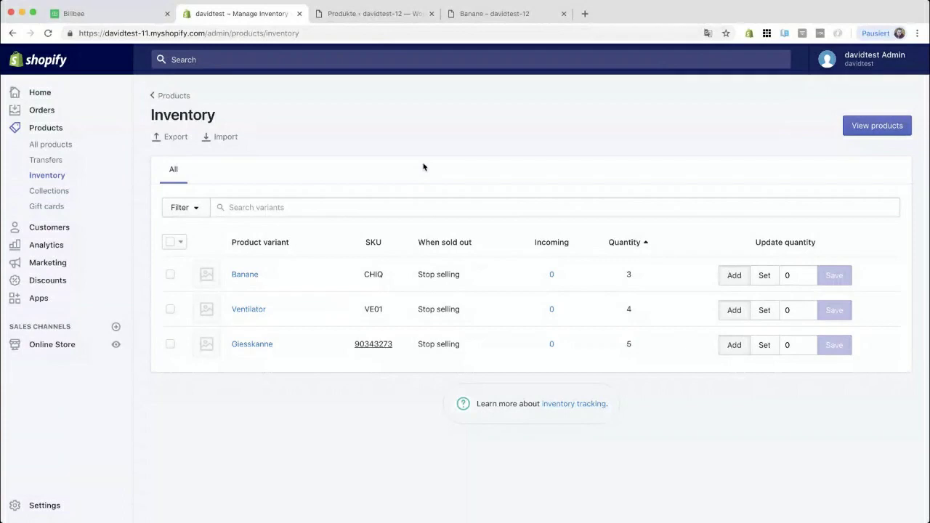
pyautogui.press('super+r')
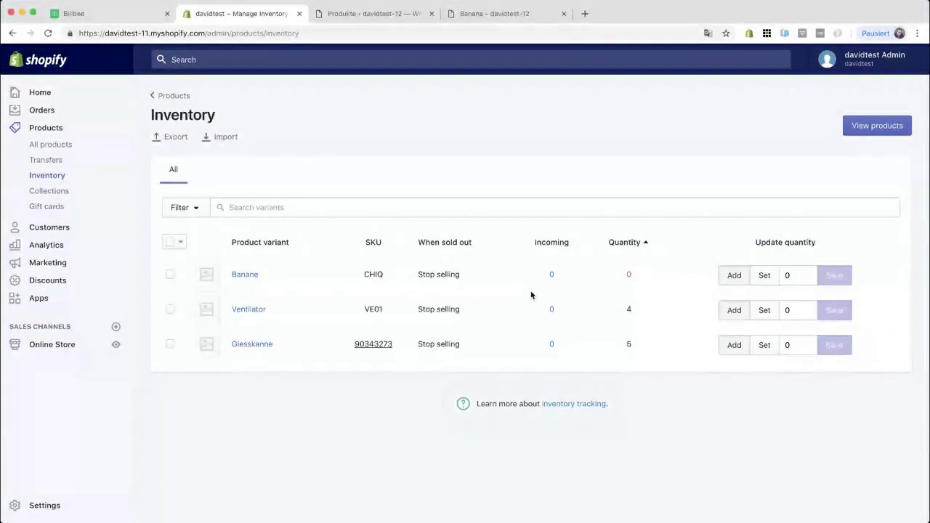
# View the Shopify online store, check the Banane availability in the Catalog and on its product page, and return to the Shopify admin.
pyautogui.click(116, 346)
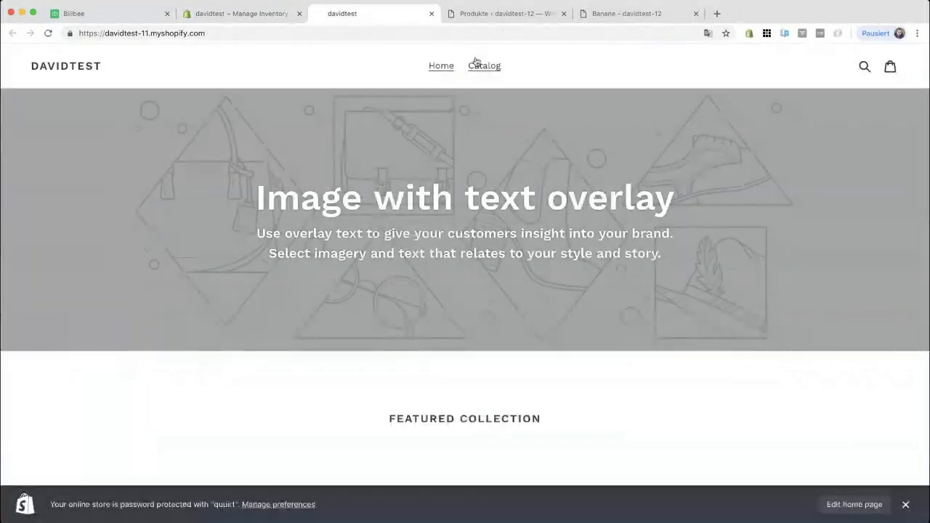
pyautogui.click(477, 64)
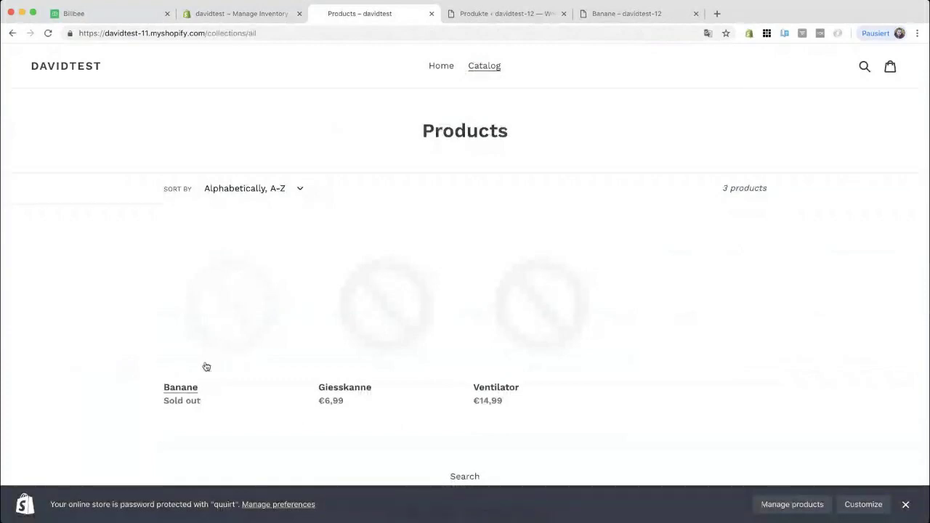
pyautogui.click(201, 336)
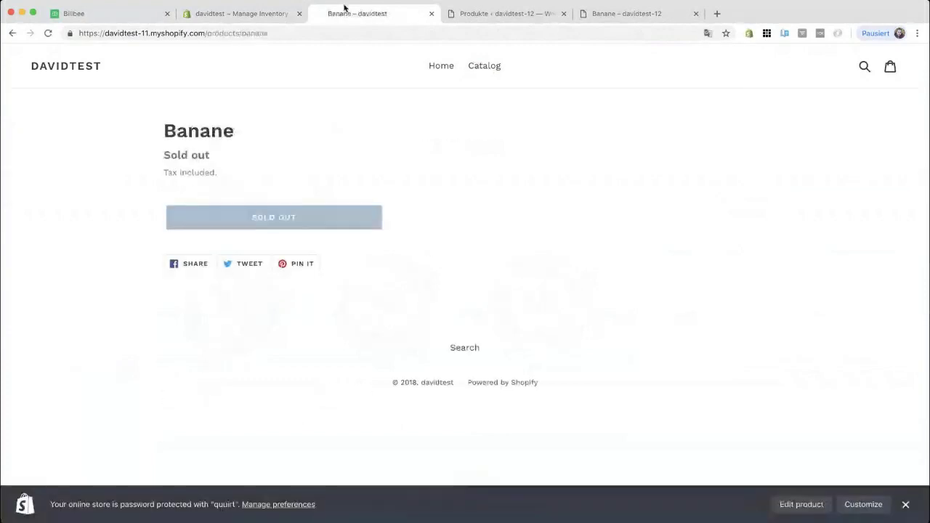
pyautogui.click(231, 13)
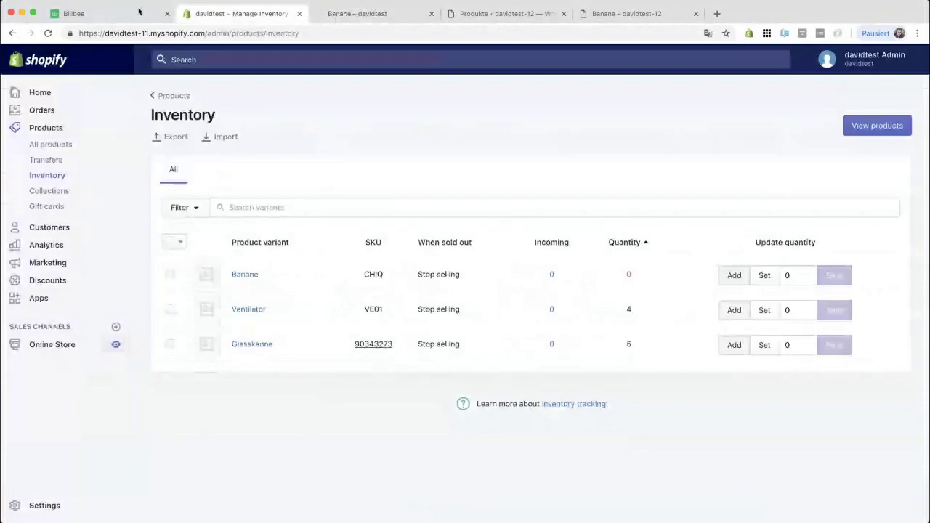
# Switch to Billbee, open the Ereignisse settings, and filter the Systemereignisse to Alle Fehlerereignisse.
pyautogui.click(109, 13)
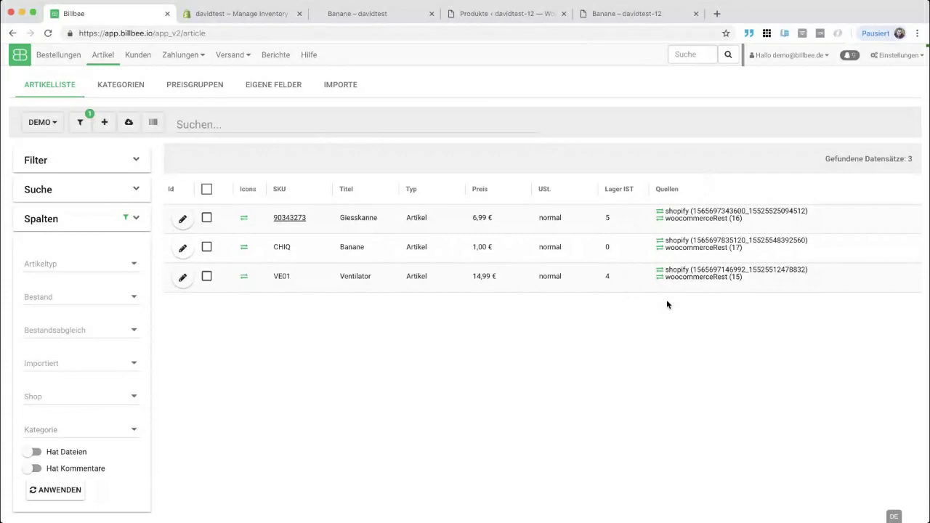
pyautogui.click(895, 55)
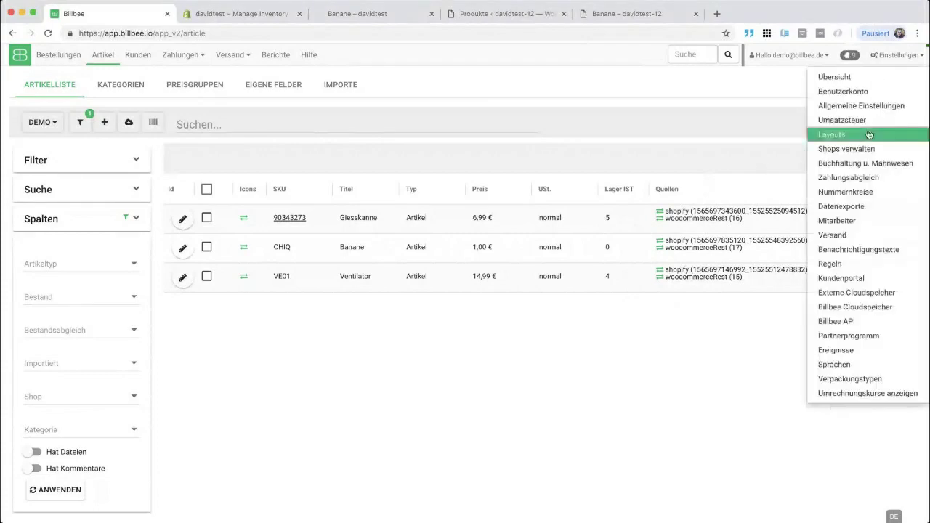
pyautogui.click(835, 351)
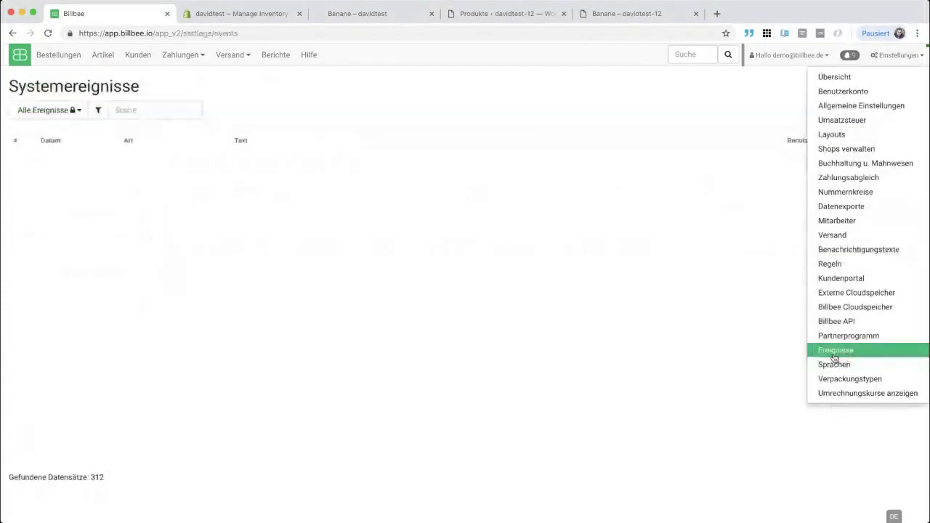
pyautogui.click(79, 114)
pyautogui.click(66, 164)
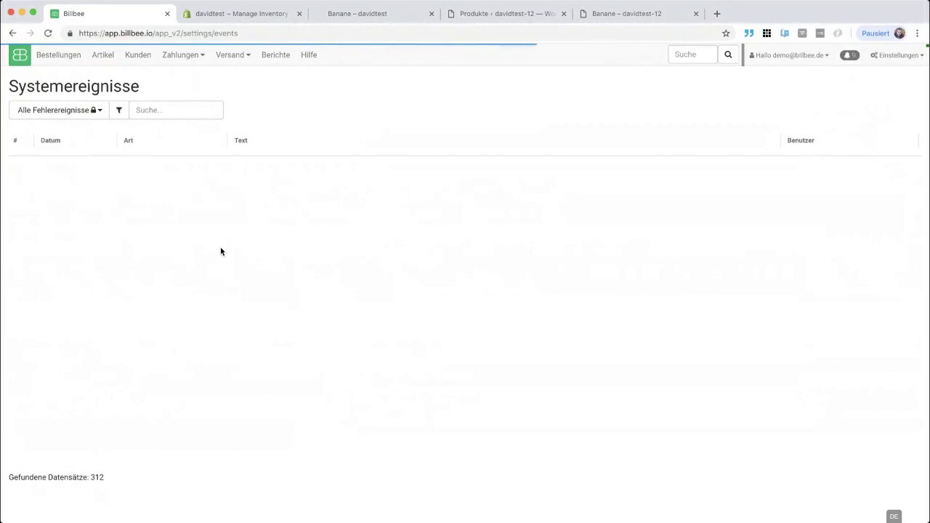
# Leave the system events and open the Shops verwalten settings listing the shop connections.
pyautogui.click(103, 56)
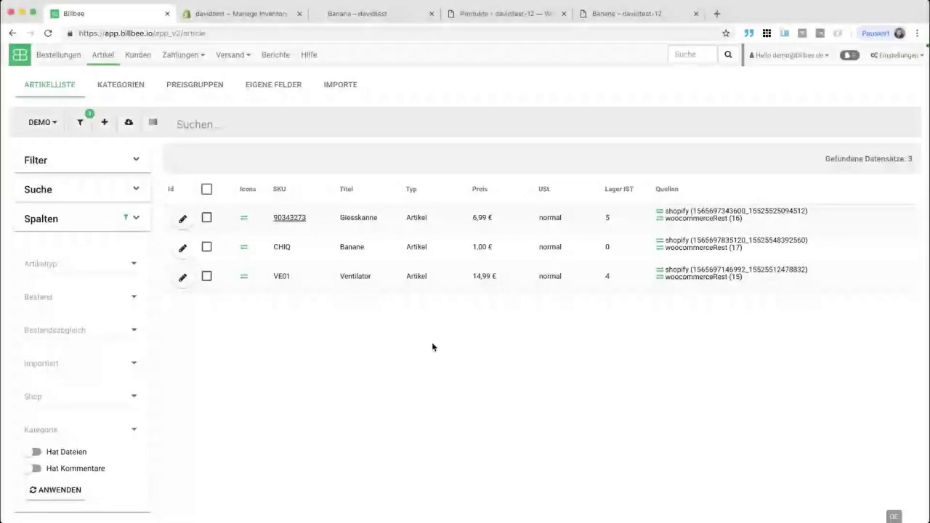
pyautogui.click(759, 56)
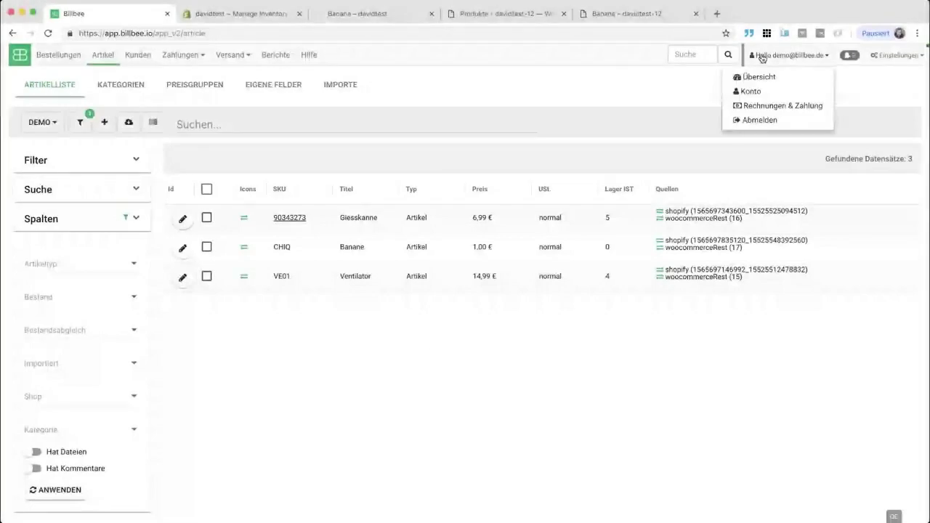
pyautogui.click(894, 52)
pyautogui.click(846, 148)
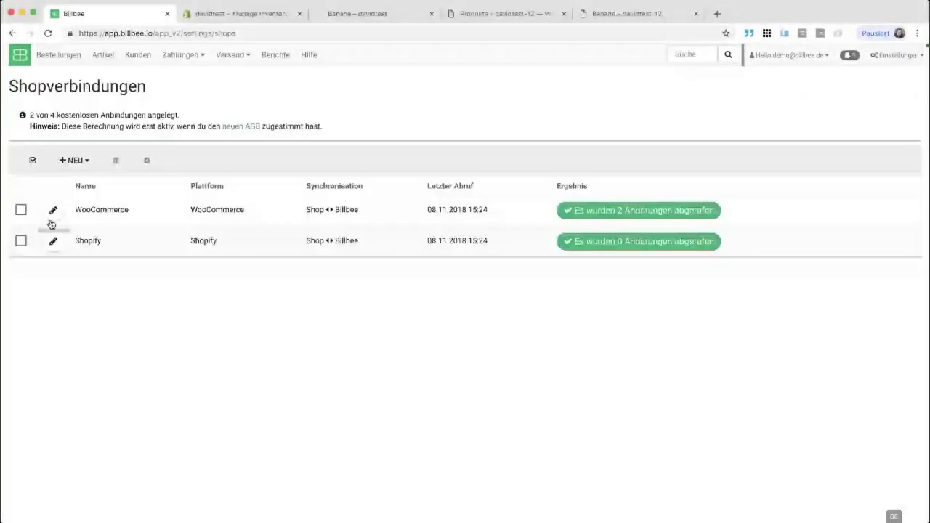
# Deactivate Abgleich aktiv and Abgleich bei neuen Artikeln aktiv in the WooCommerce connection's Bestandsabgleich settings and save.
pyautogui.click(53, 221)
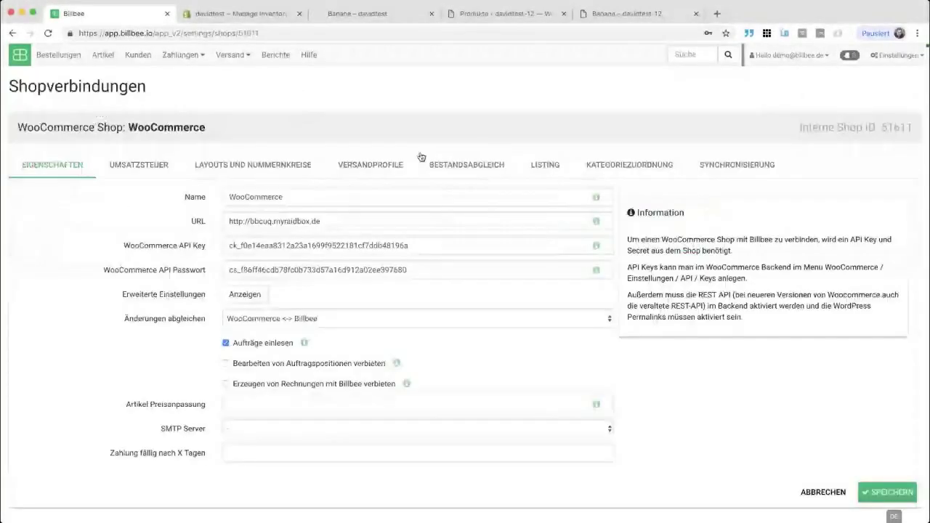
pyautogui.click(544, 164)
pyautogui.click(466, 164)
pyautogui.click(191, 197)
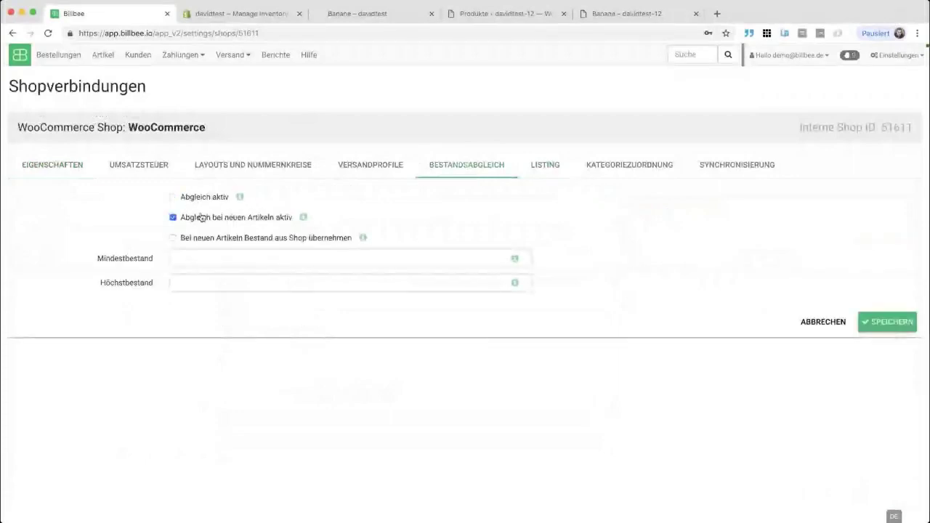
pyautogui.click(200, 217)
pyautogui.click(887, 321)
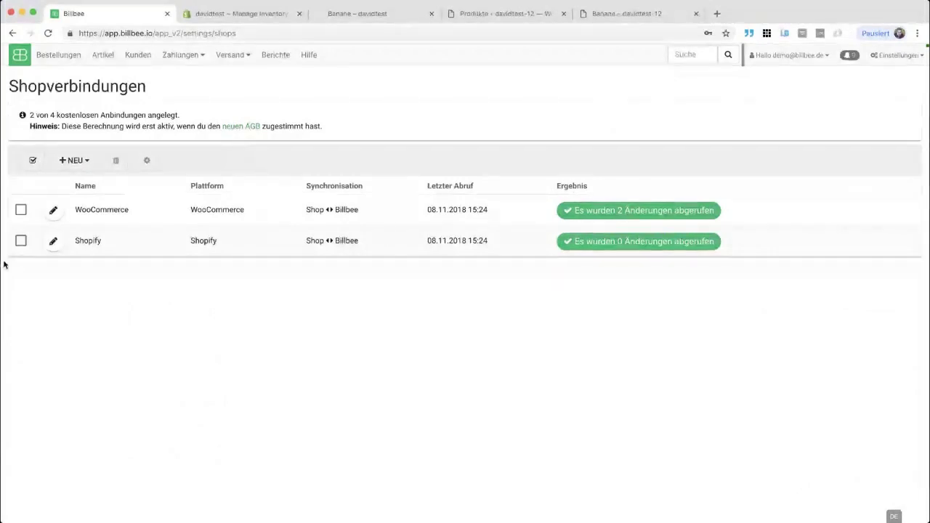
# Reopen the WooCommerce connection's Bestandsabgleich settings, activate Abgleich aktiv and Abgleich bei neuen Artikeln aktiv, dismiss the cost notice, and save.
pyautogui.click(49, 219)
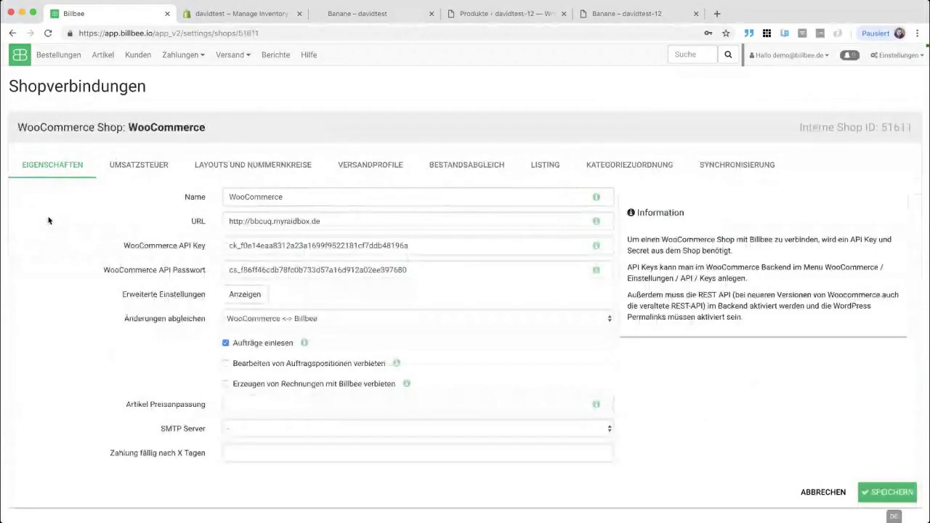
pyautogui.click(544, 164)
pyautogui.click(440, 174)
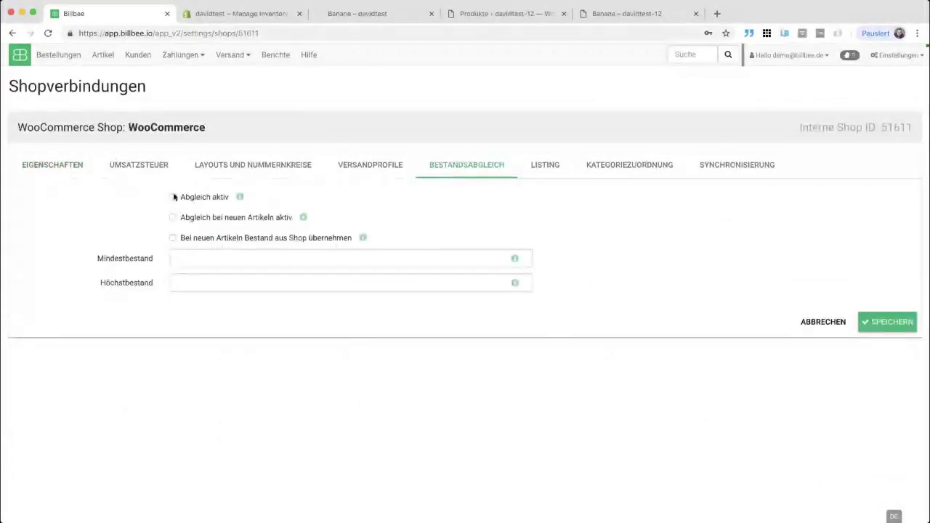
pyautogui.click(173, 196)
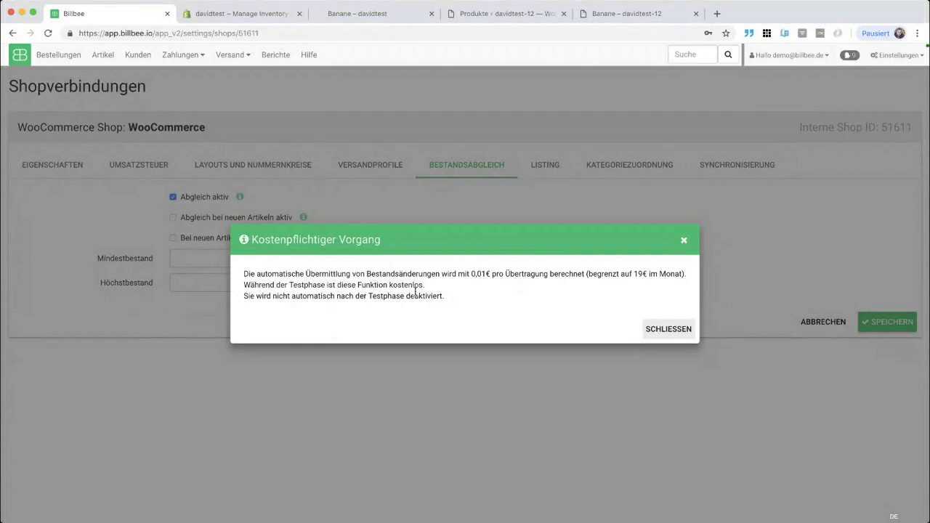
pyautogui.click(665, 328)
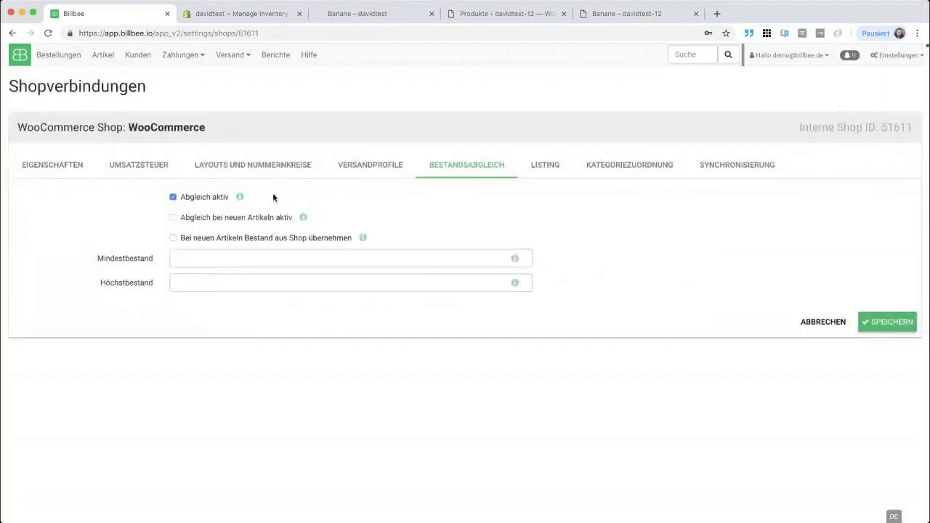
pyautogui.click(274, 218)
pyautogui.click(886, 325)
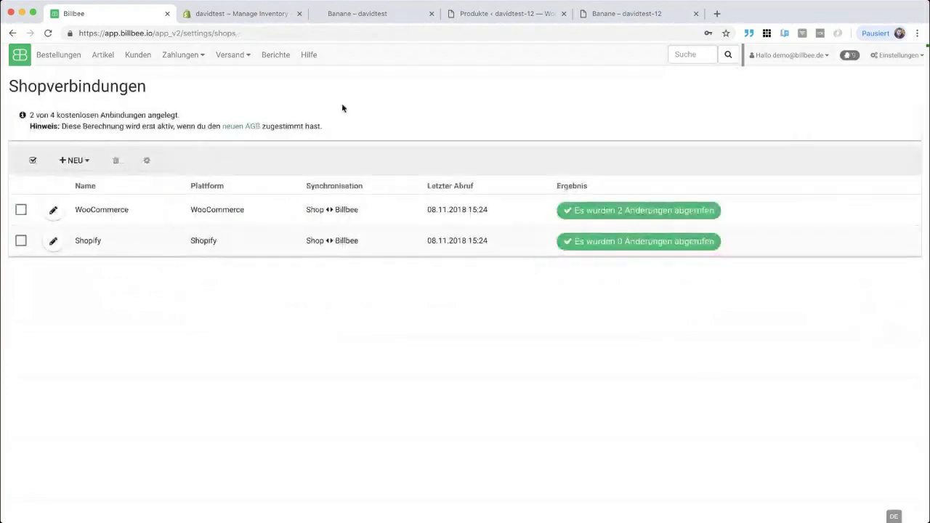